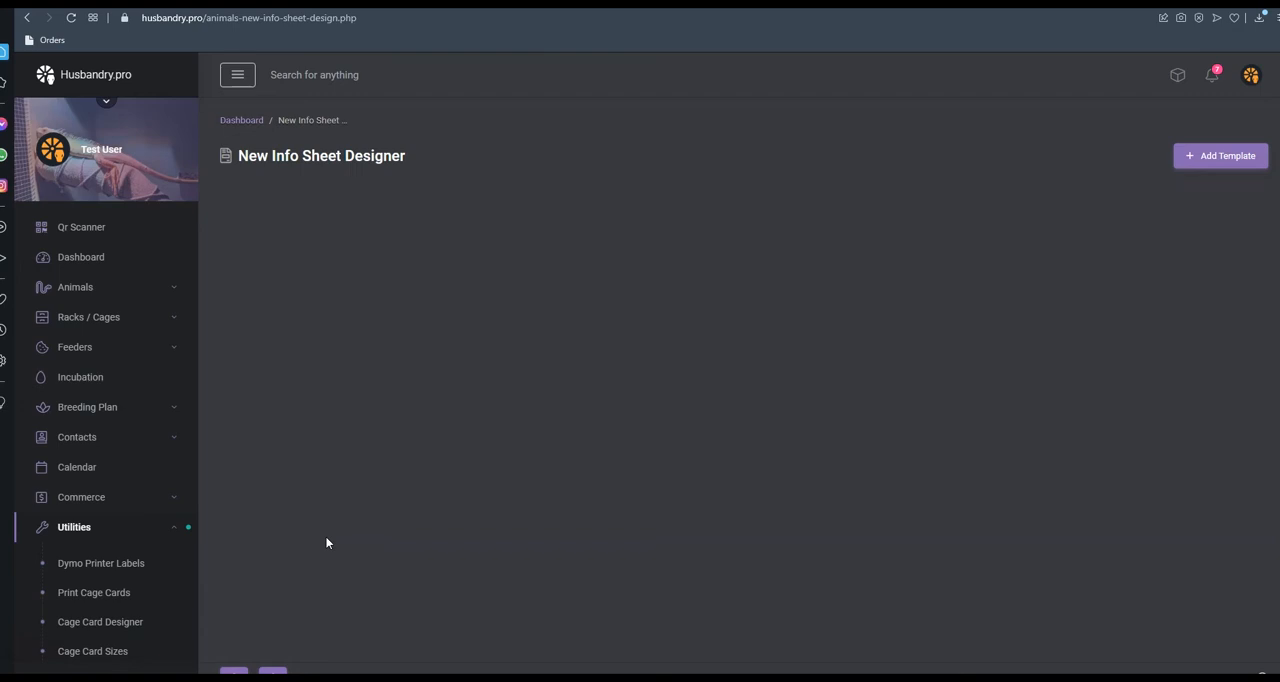
Add the Default Template to the New Info Sheet Designer
scroll(391, 458, "down", 1)
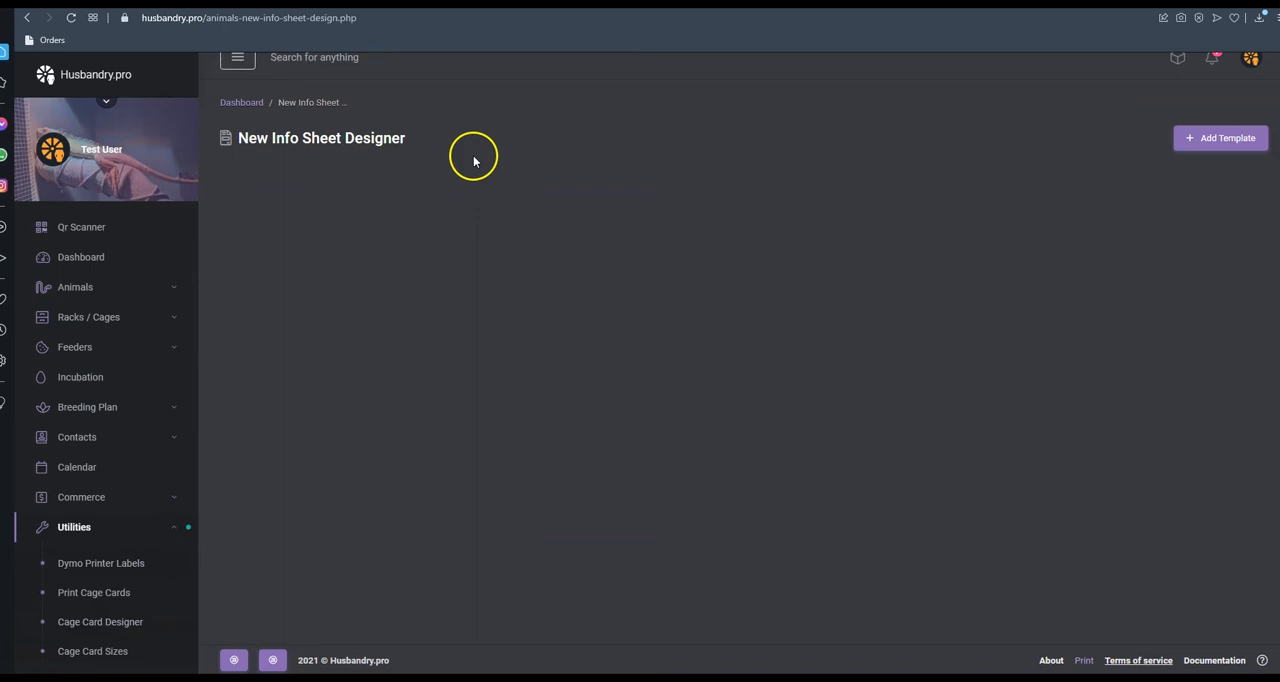
scroll(90, 500, "down", 3)
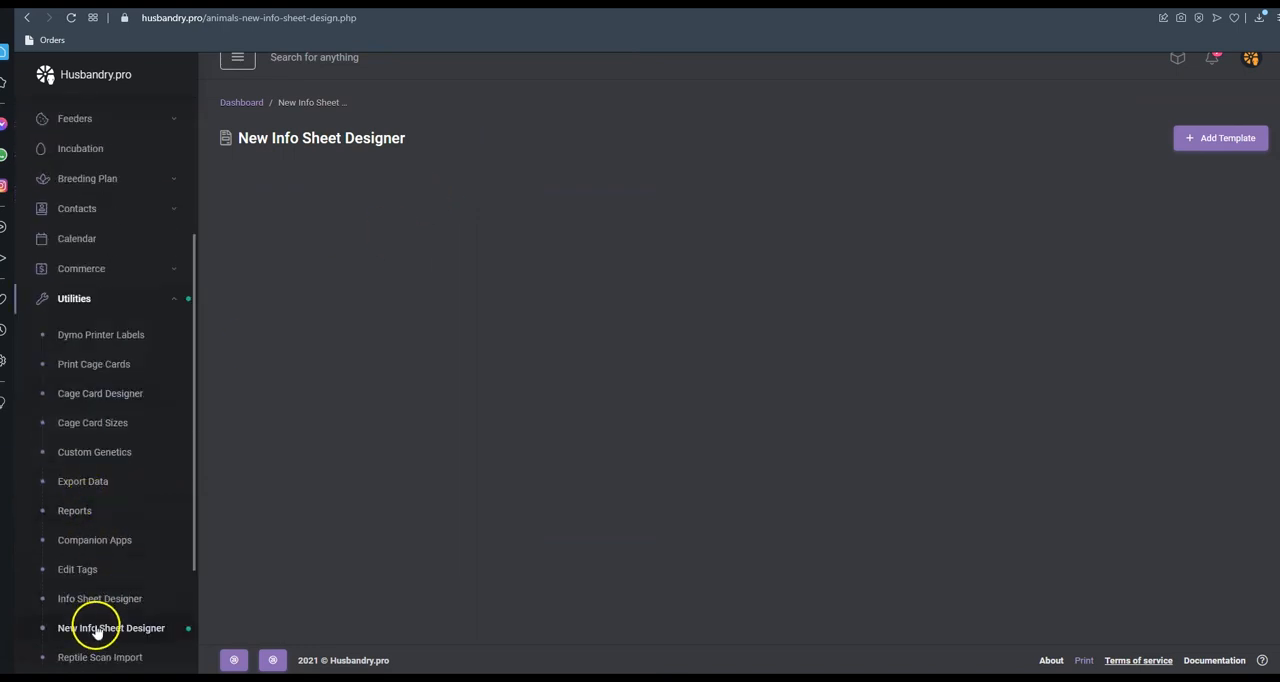
left_click(1199, 147)
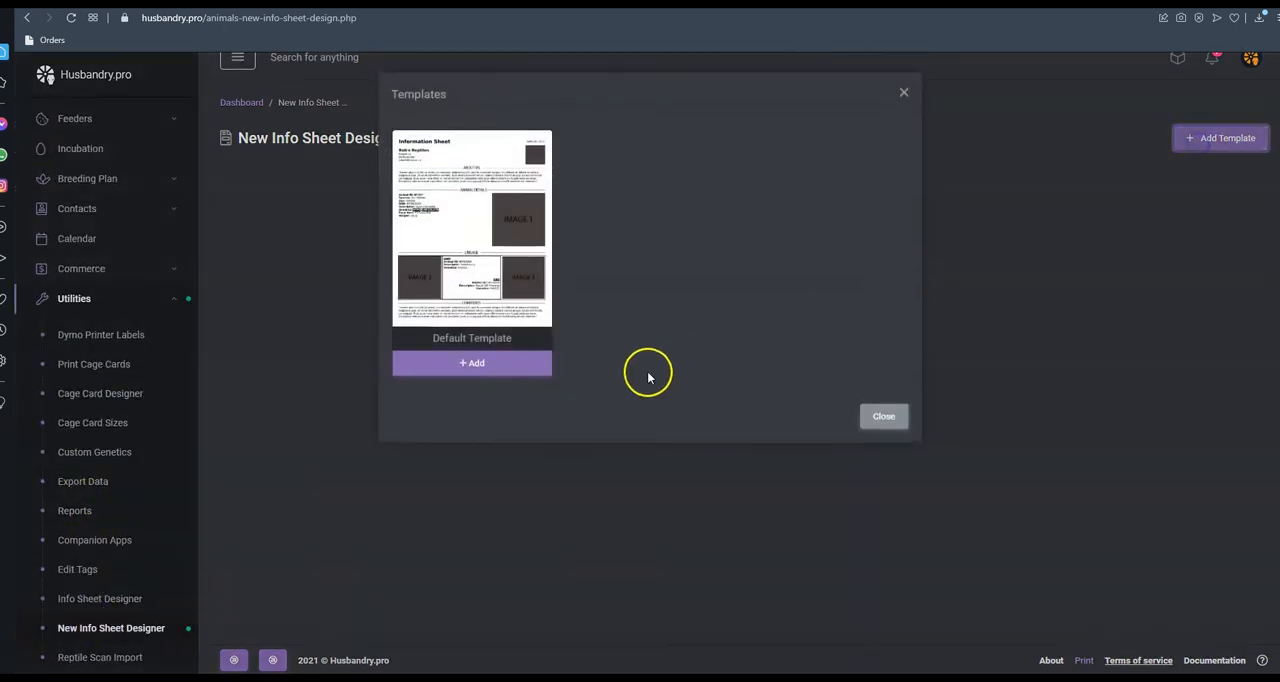
left_click(477, 366)
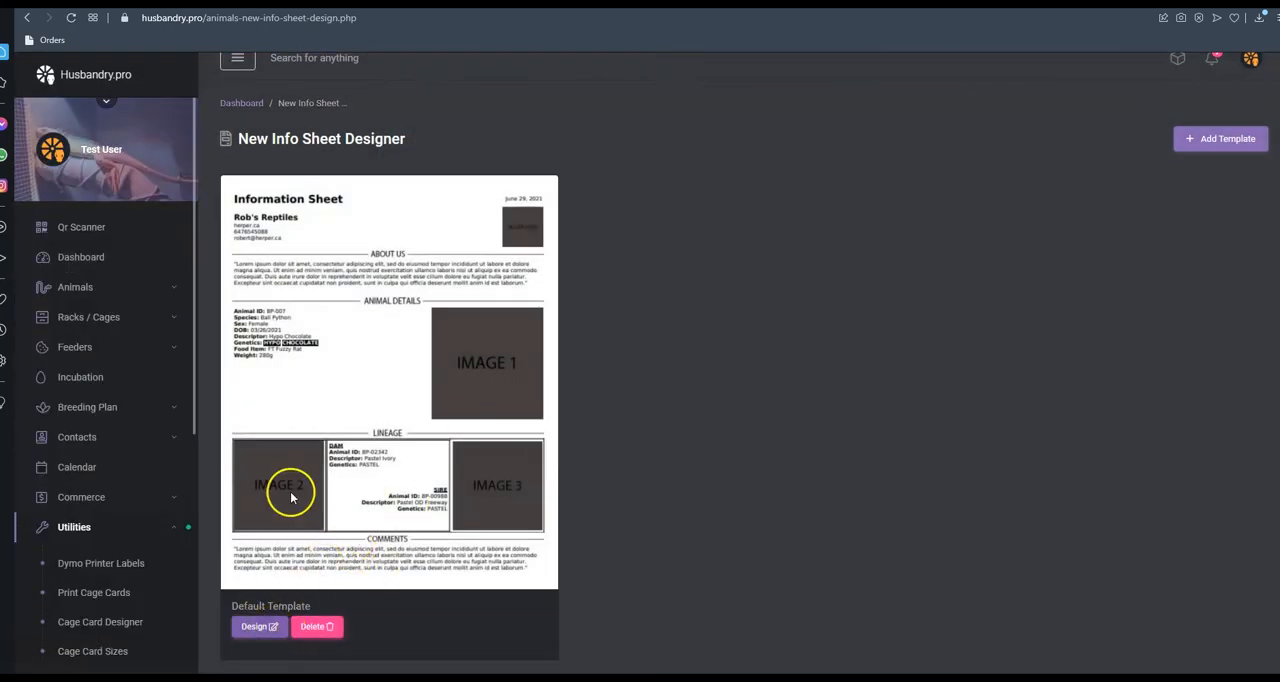
Open the Default Template for designing and set it as the default template
left_click(257, 628)
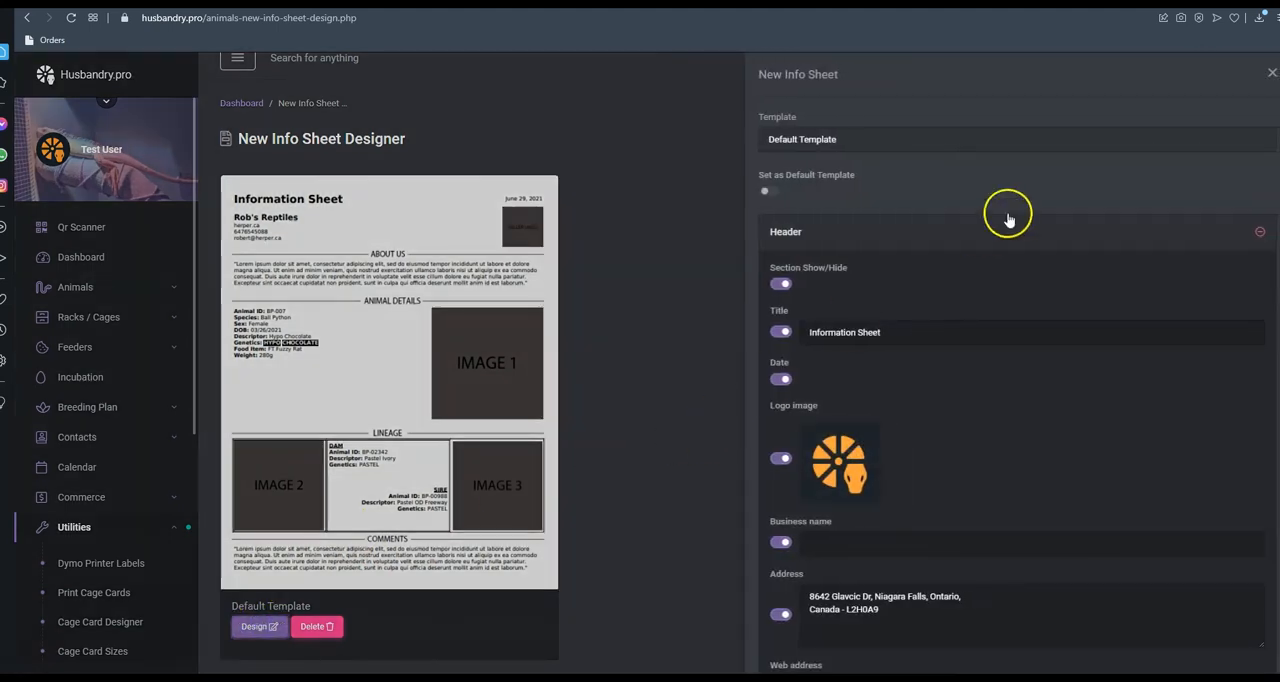
left_click(771, 142)
left_click(858, 177)
left_click(769, 190)
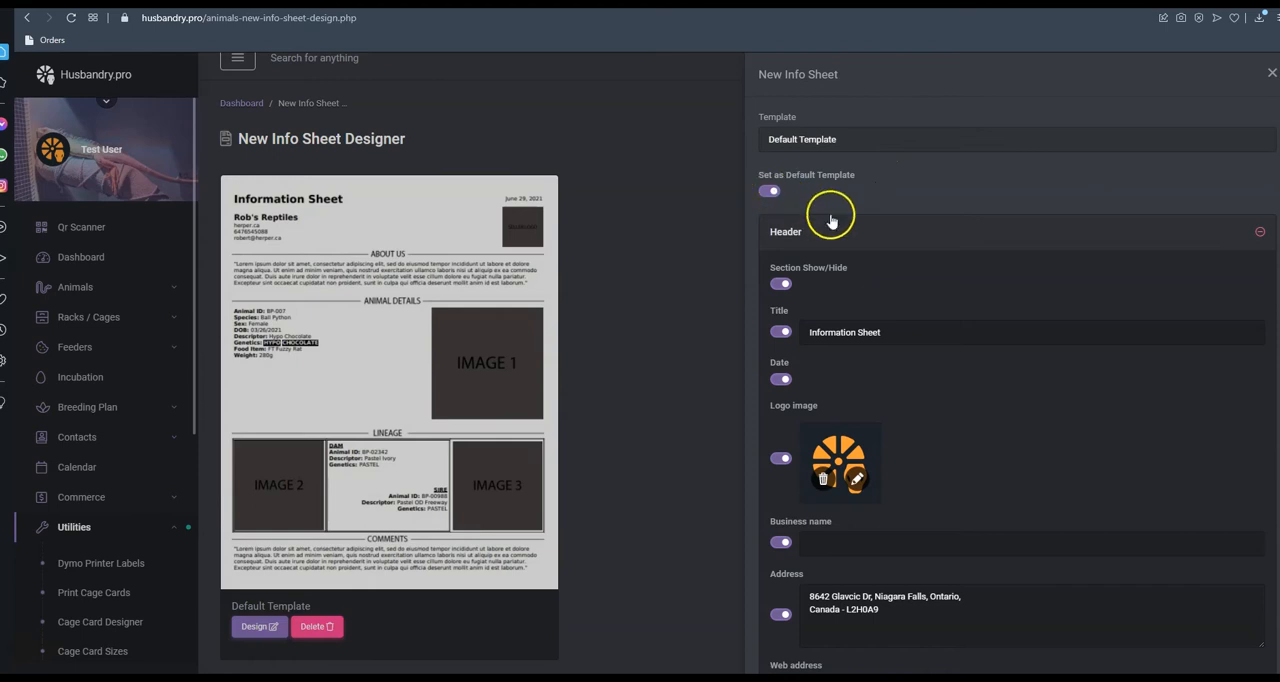
Turn off the business name in the template's Header section
scroll(830, 220, "down", 2)
scroll(830, 214, "up", 1)
left_click(781, 215)
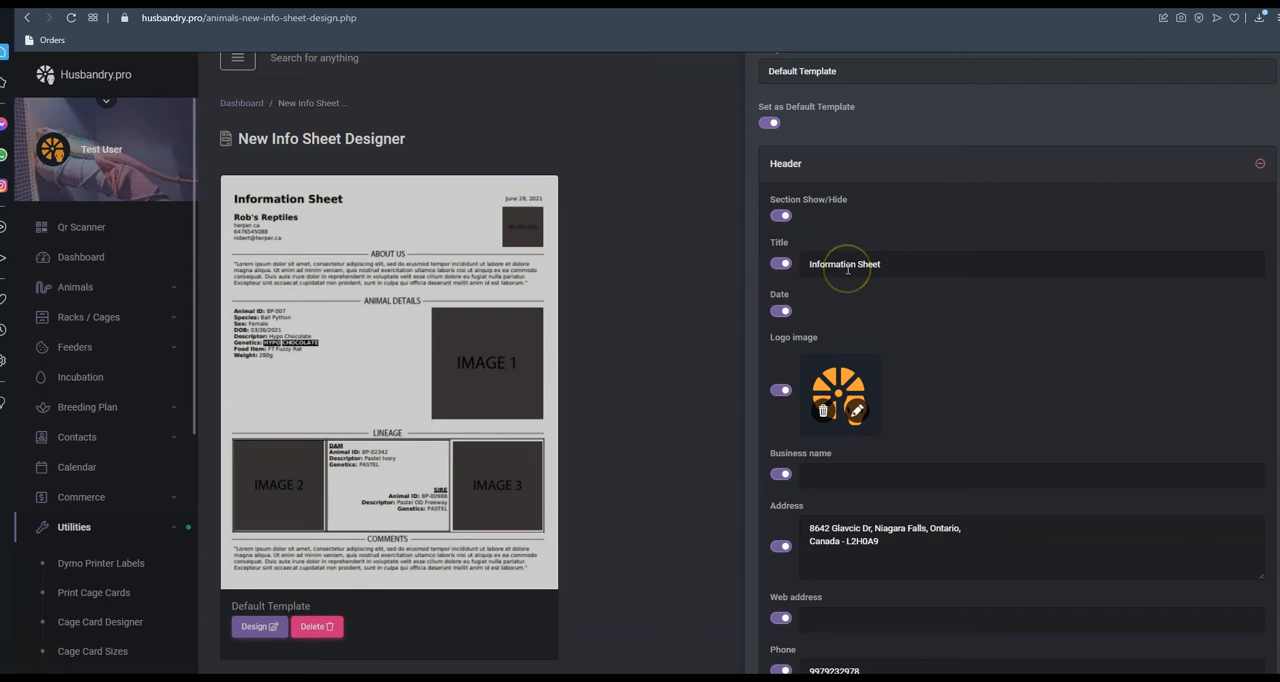
scroll(850, 320, "down", 2)
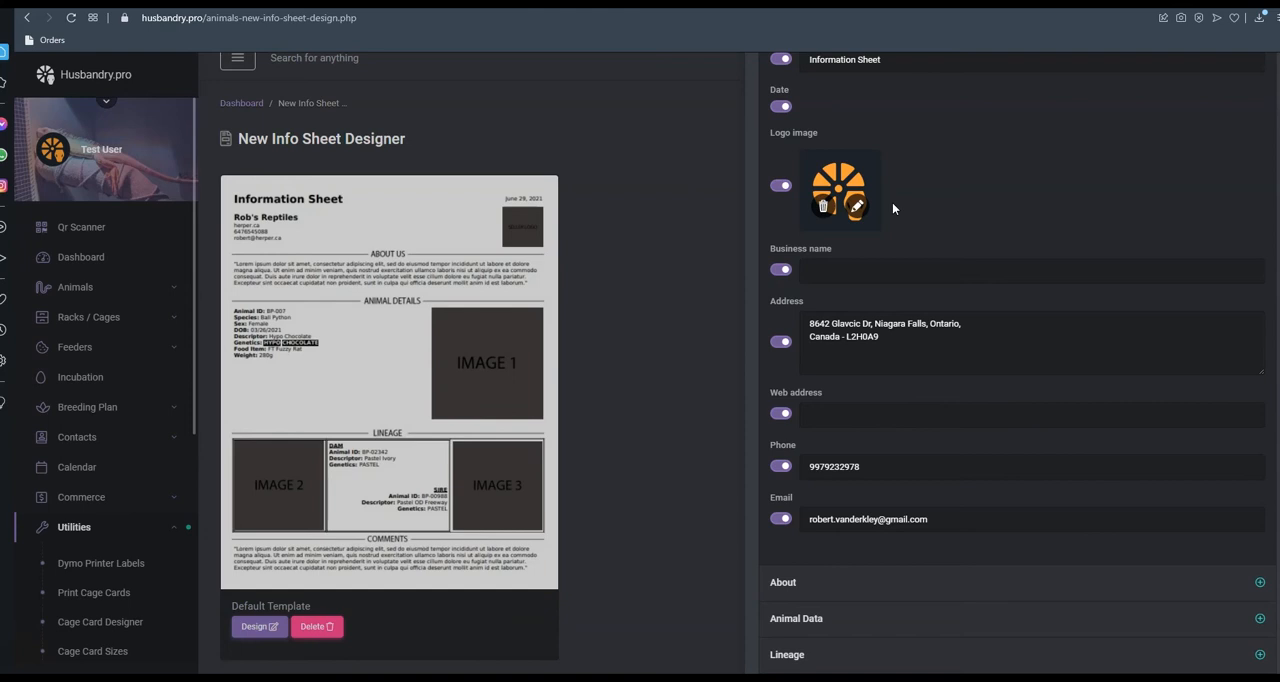
left_click(857, 269)
left_click(781, 270)
scroll(820, 340, "down", 2)
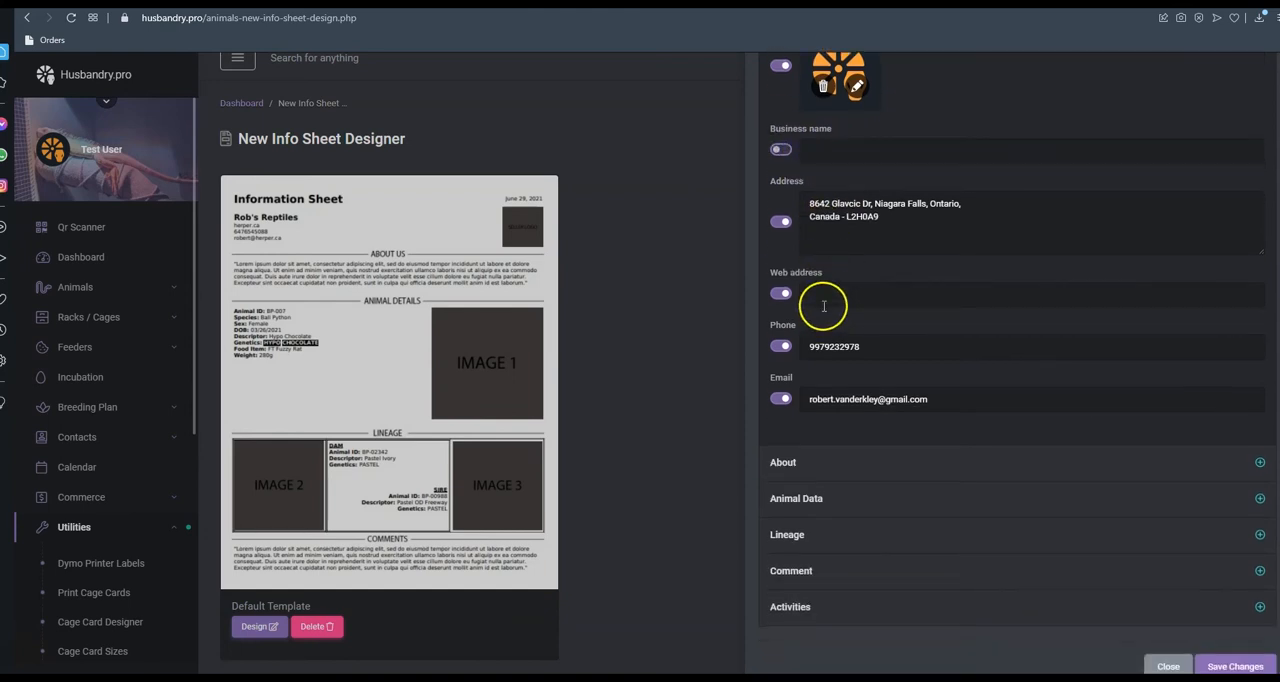
Examine the template's options in the About, Animal Data, Lineage and Comment sections
left_click(821, 462)
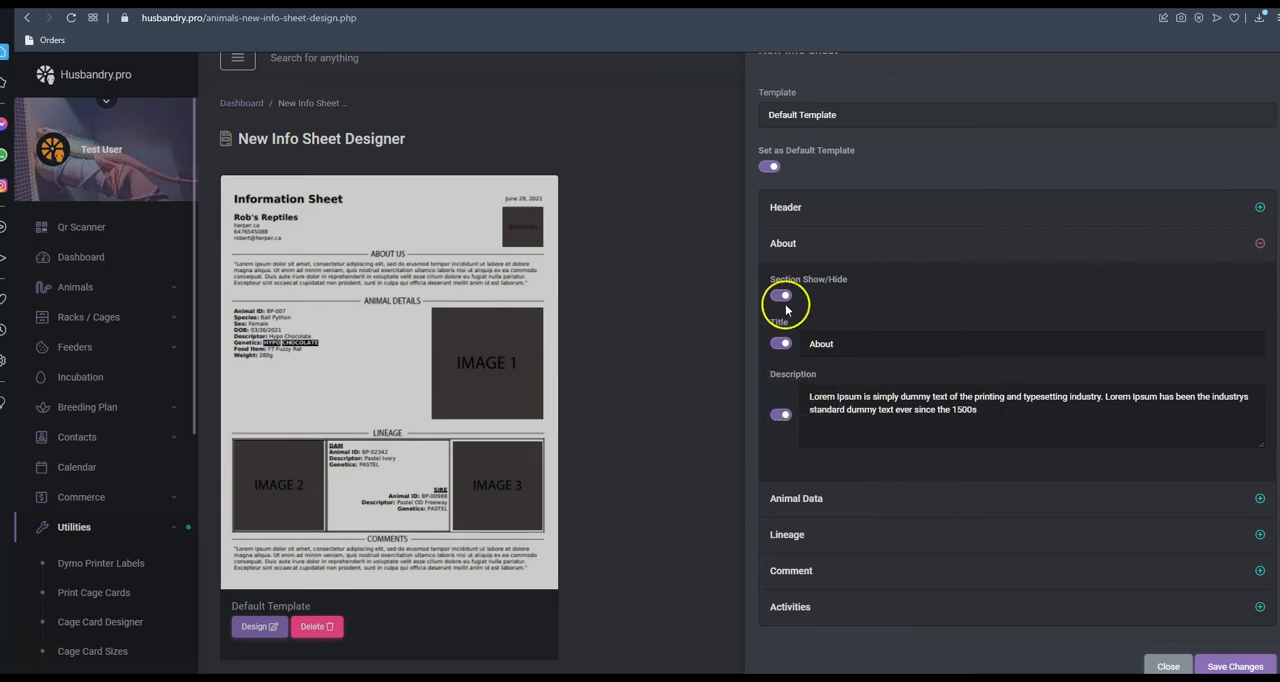
left_click(793, 499)
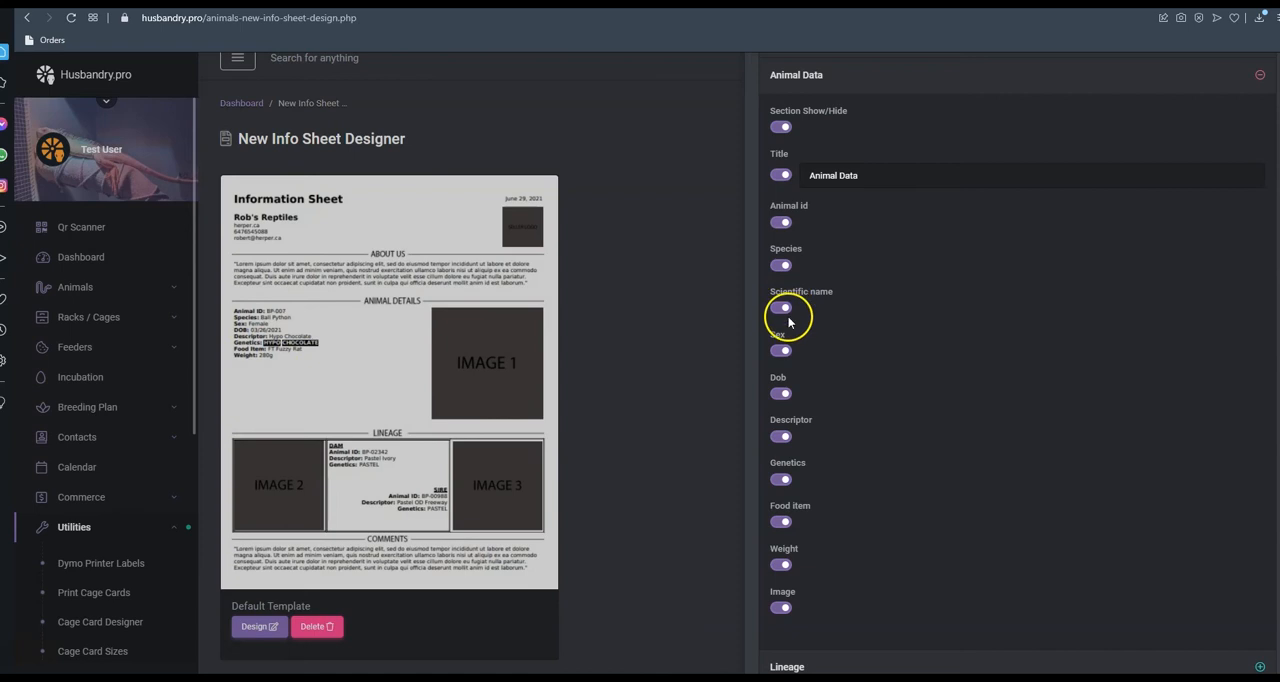
scroll(806, 437, "down", 1)
scroll(806, 437, "down", 1)
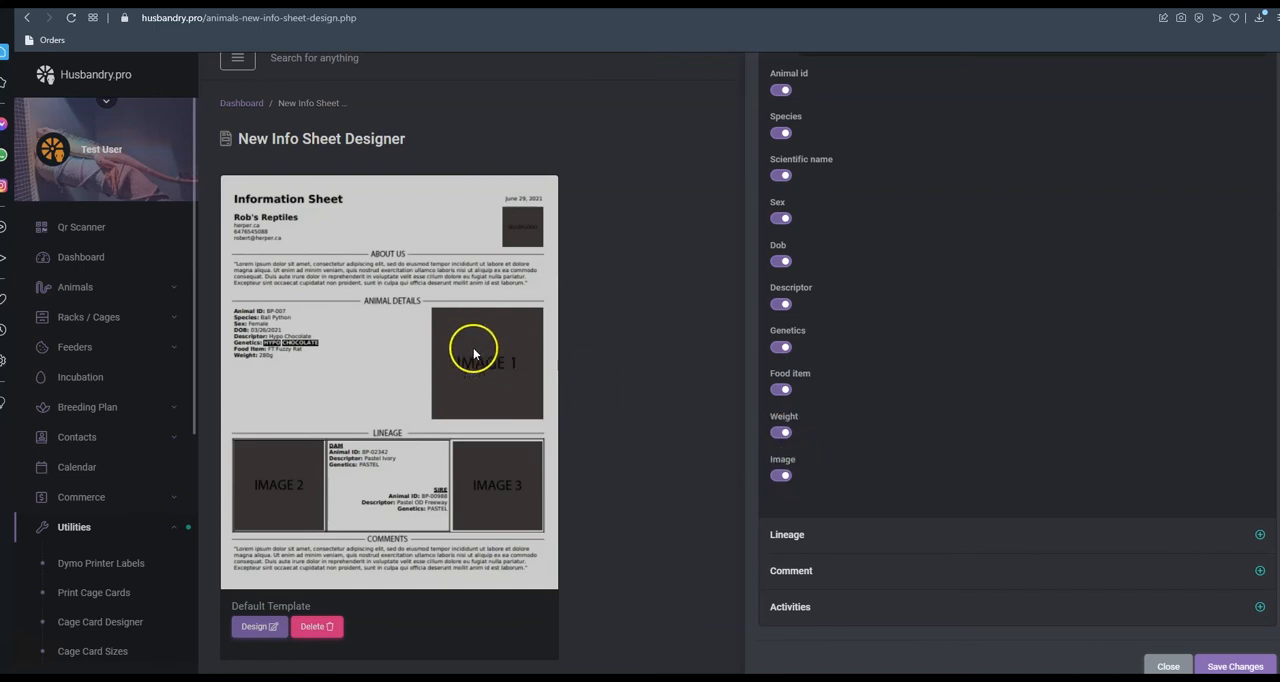
left_click(823, 532)
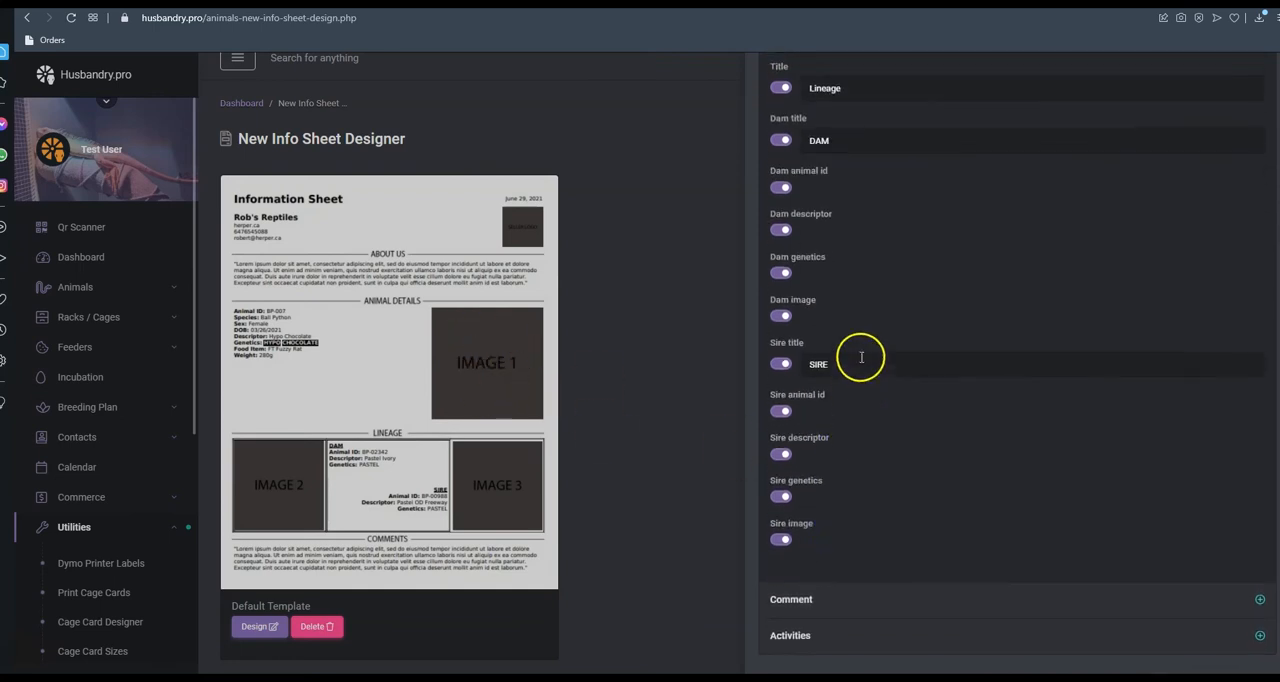
scroll(850, 330, "up", 2)
scroll(800, 205, "down", 1)
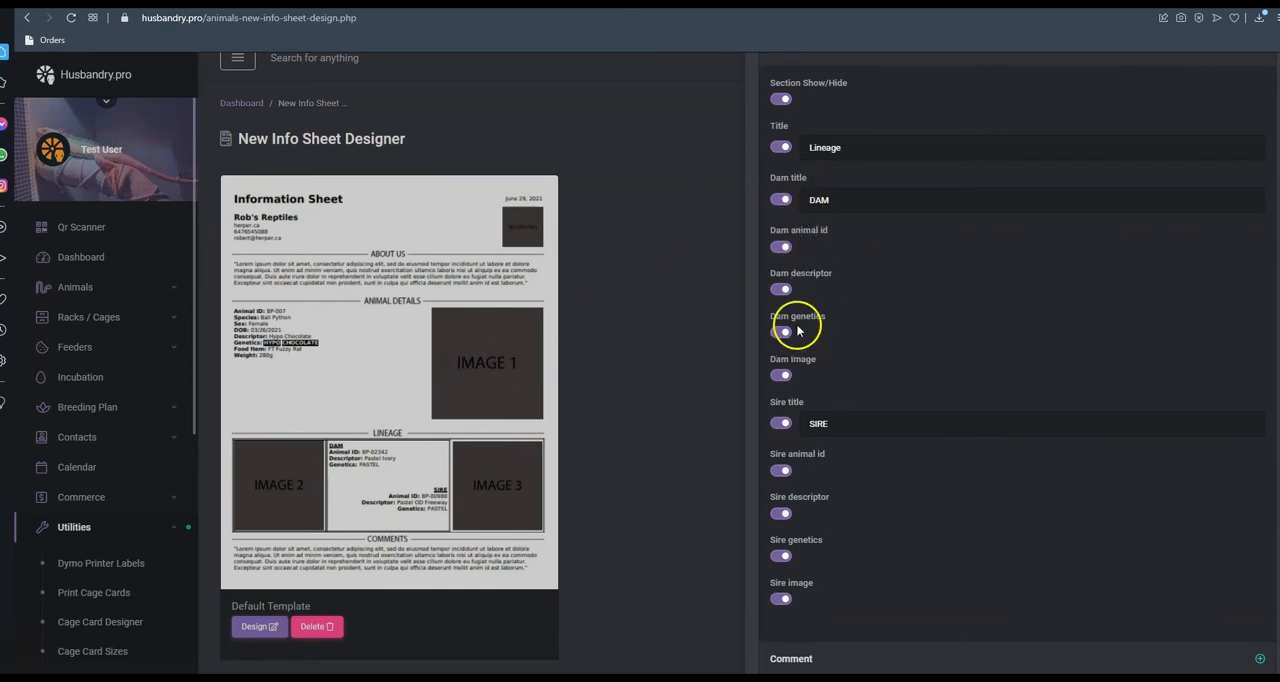
scroll(800, 420, "down", 1)
left_click(805, 572)
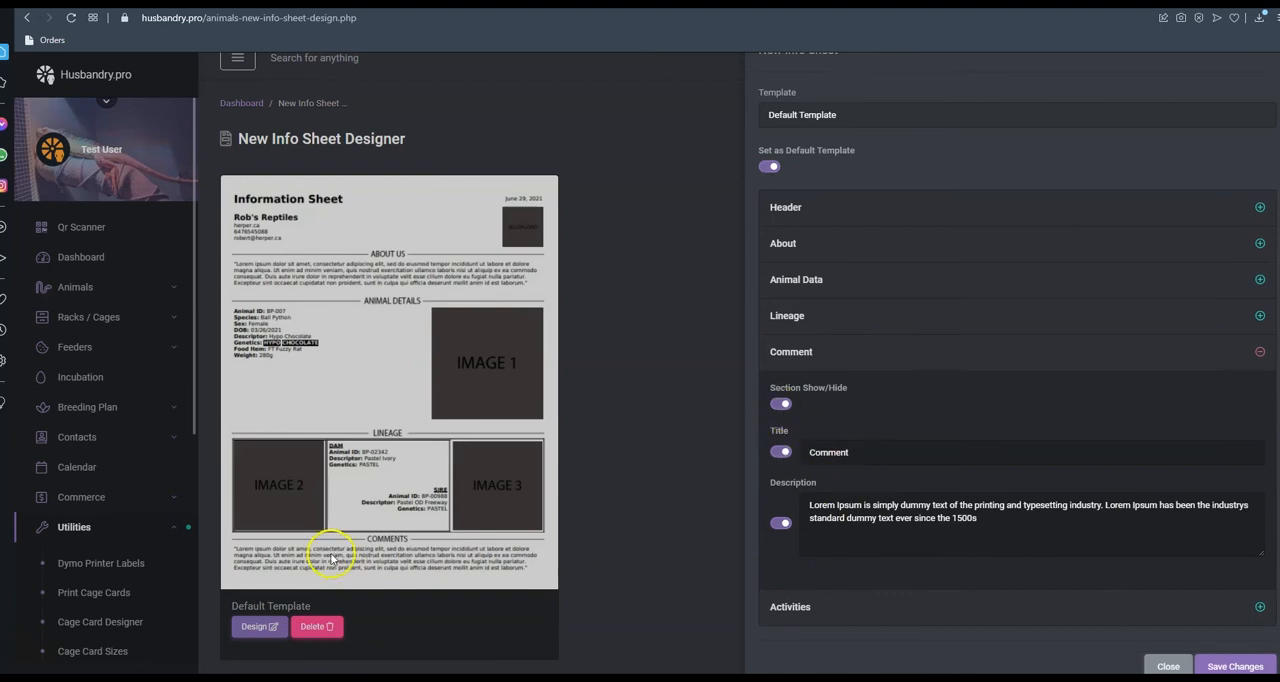
Review the activity types and their entry limits in the Activities section, and save the template changes
left_click(818, 606)
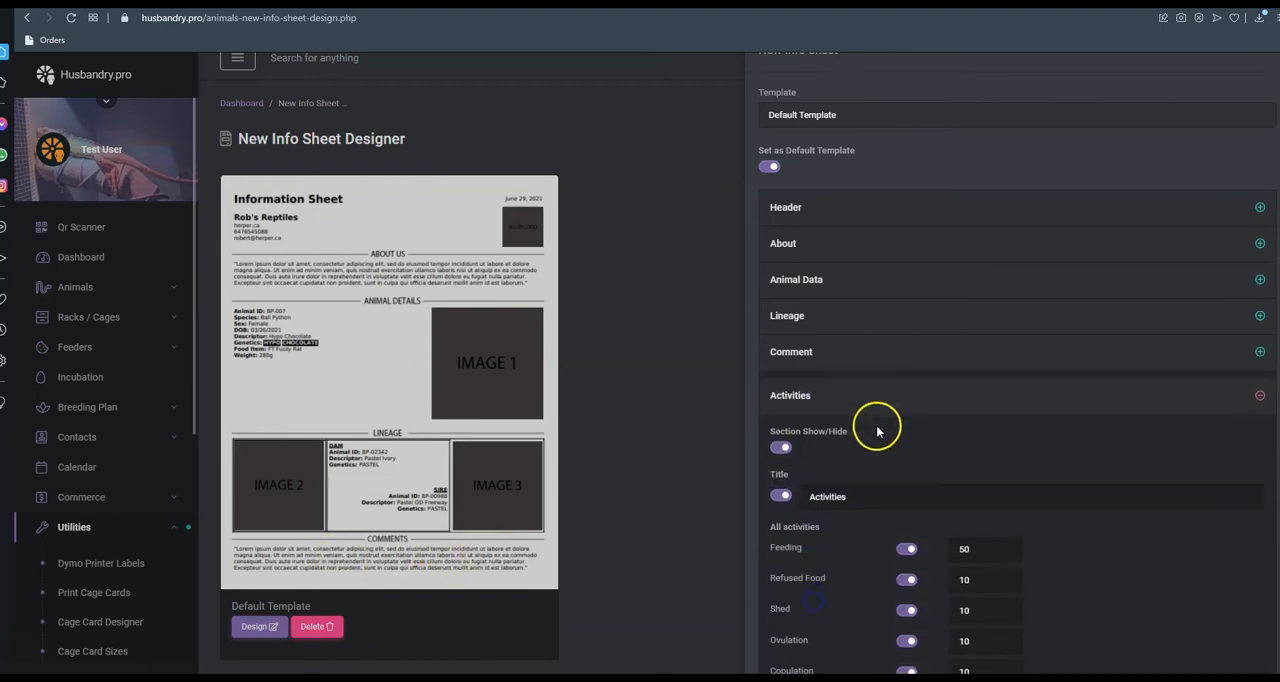
scroll(877, 430, "down", 2)
scroll(877, 430, "down", 1)
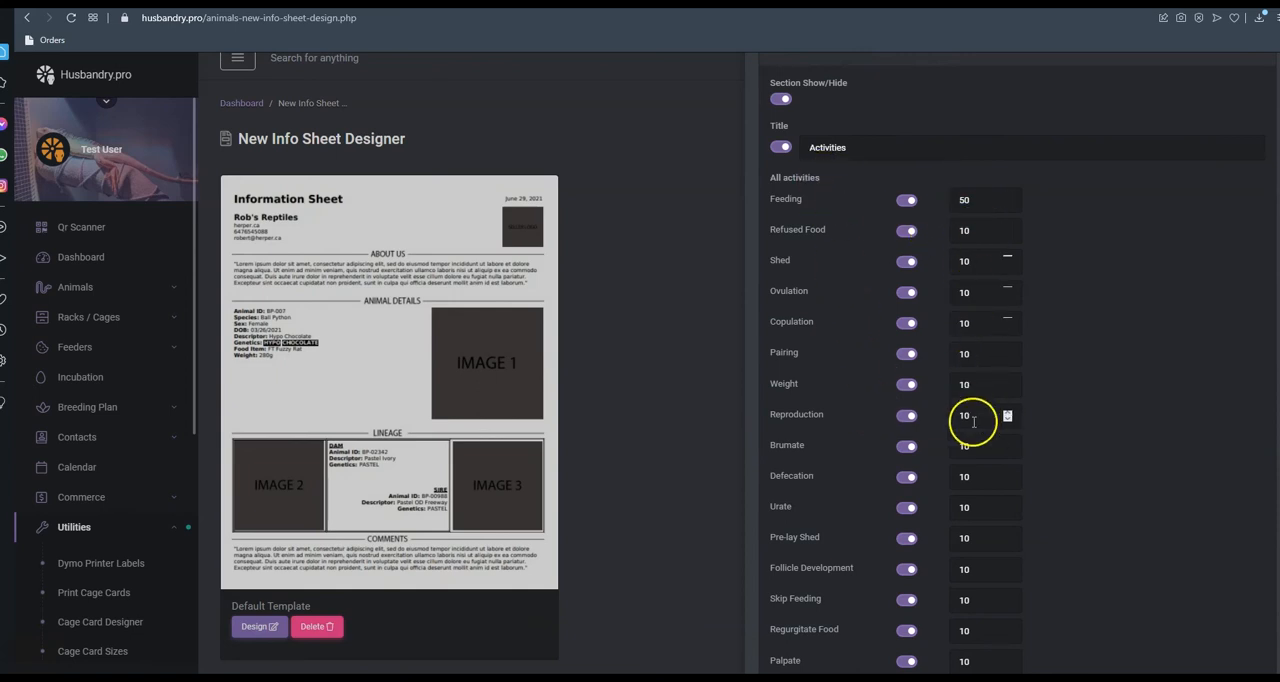
scroll(980, 440, "down", 1)
scroll(976, 431, "up", 1)
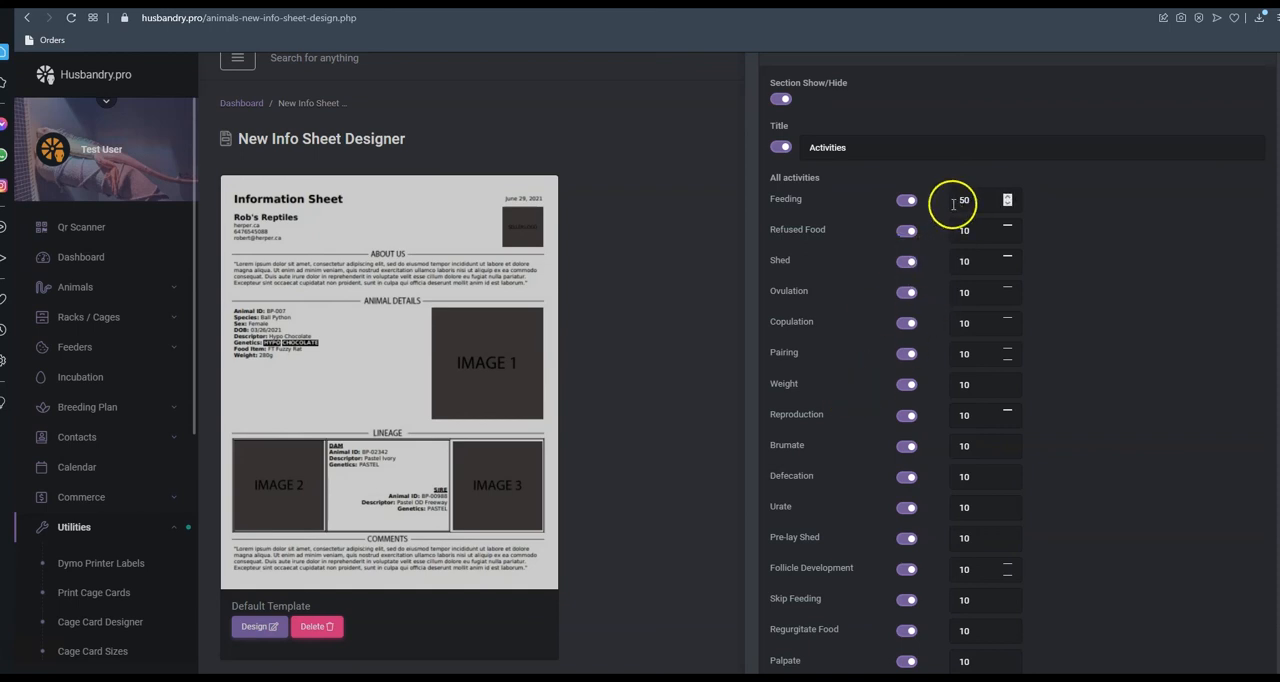
scroll(915, 330, "down", 1)
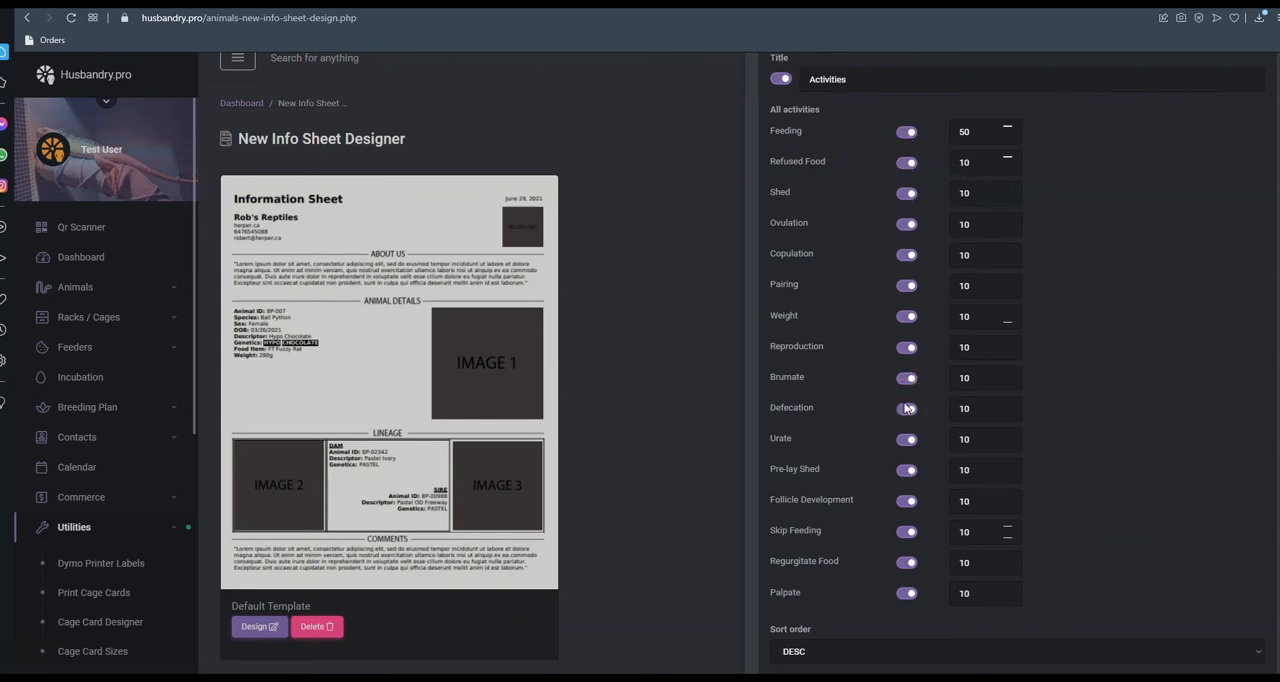
left_click(908, 280)
scroll(876, 338, "down", 1)
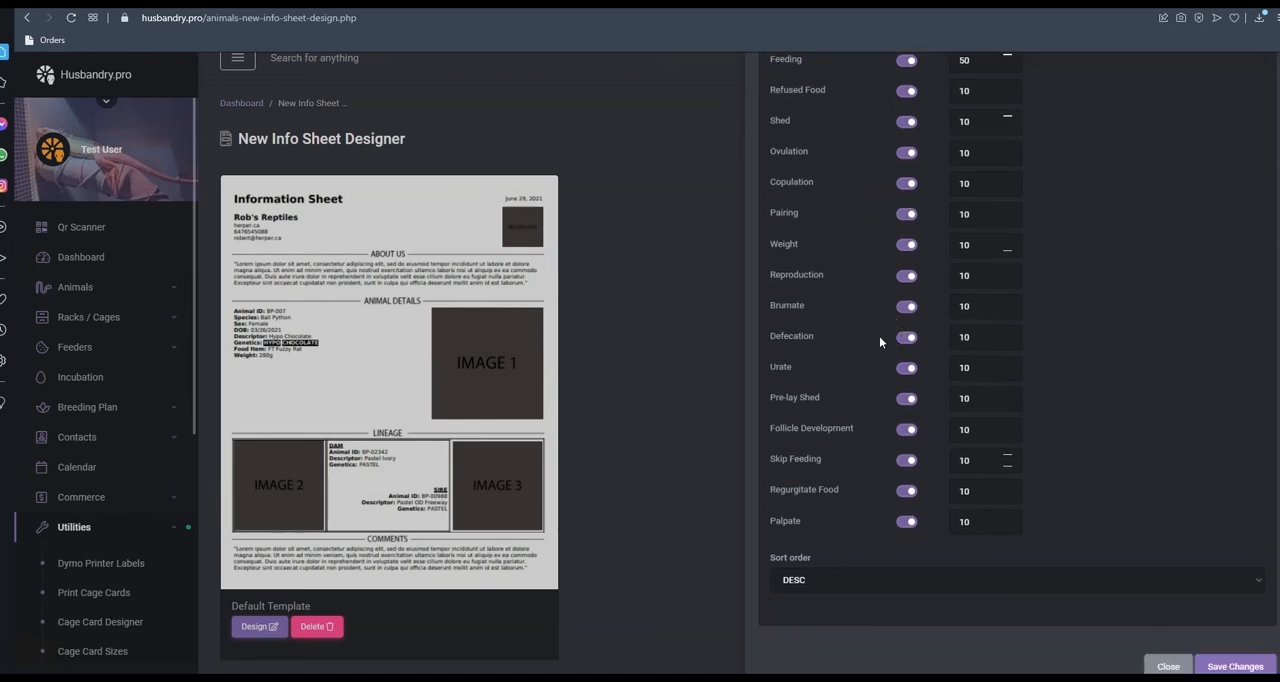
scroll(880, 341, "up", 1)
scroll(880, 341, "down", 1)
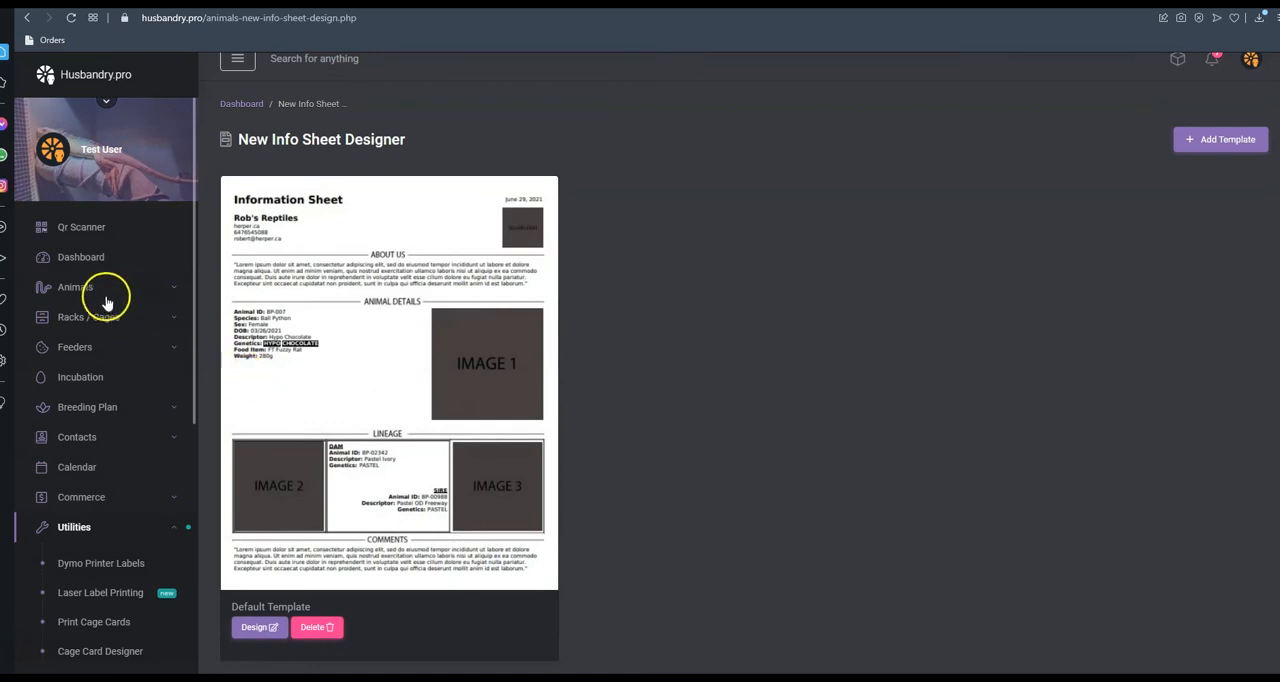
Open the record of ball python BP-0022 from the animal list
left_click(97, 295)
left_click(82, 328)
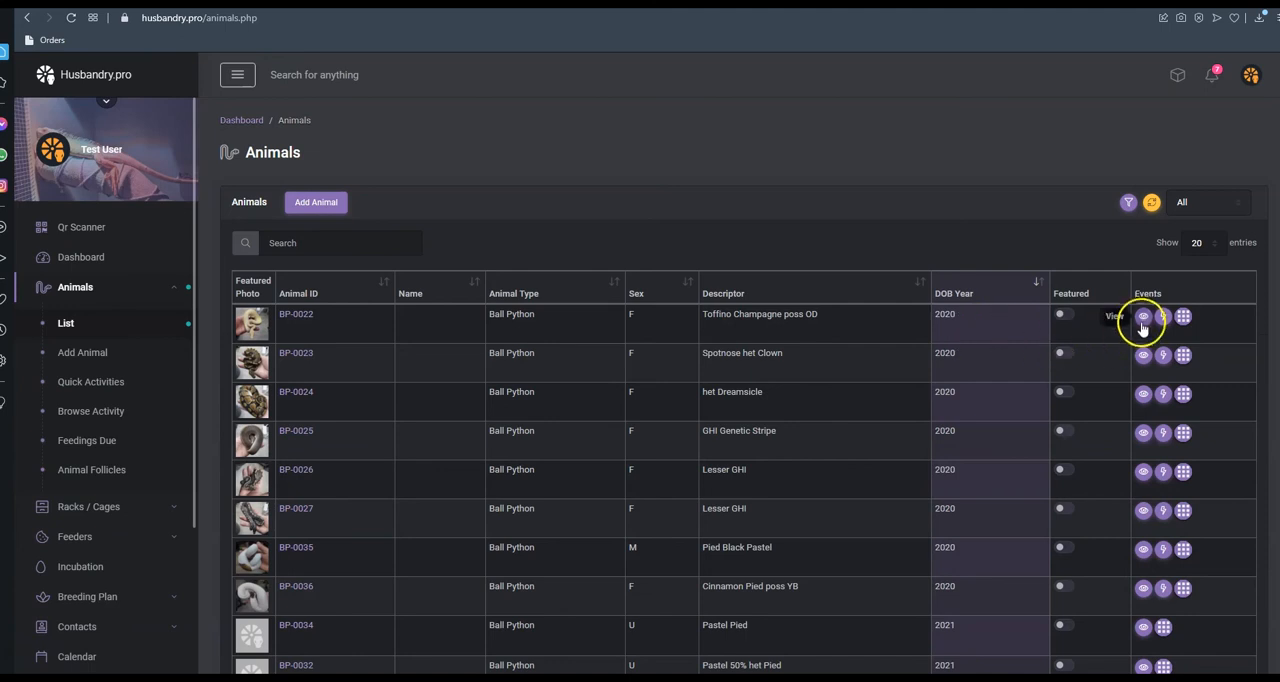
left_click(1142, 316)
scroll(898, 328, "down", 1)
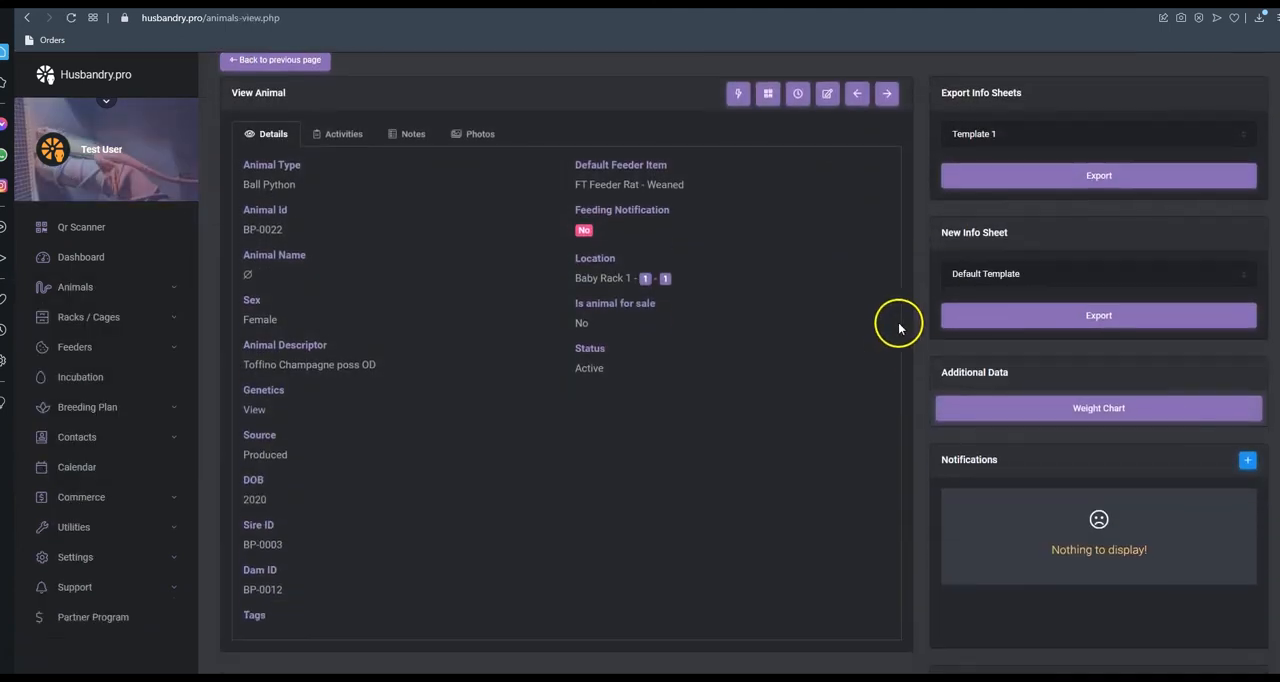
Choose Default Template for the animal's new info sheet and open its export settings
left_click(984, 276)
left_click(972, 250)
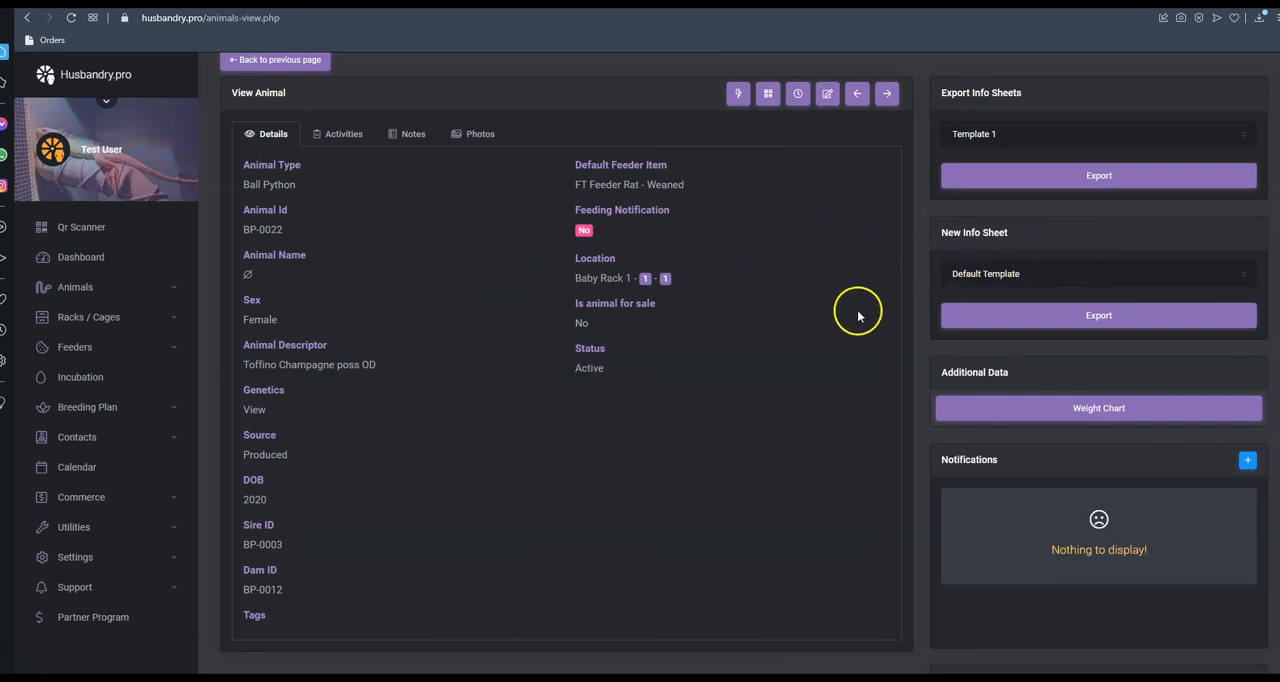
left_click(1080, 316)
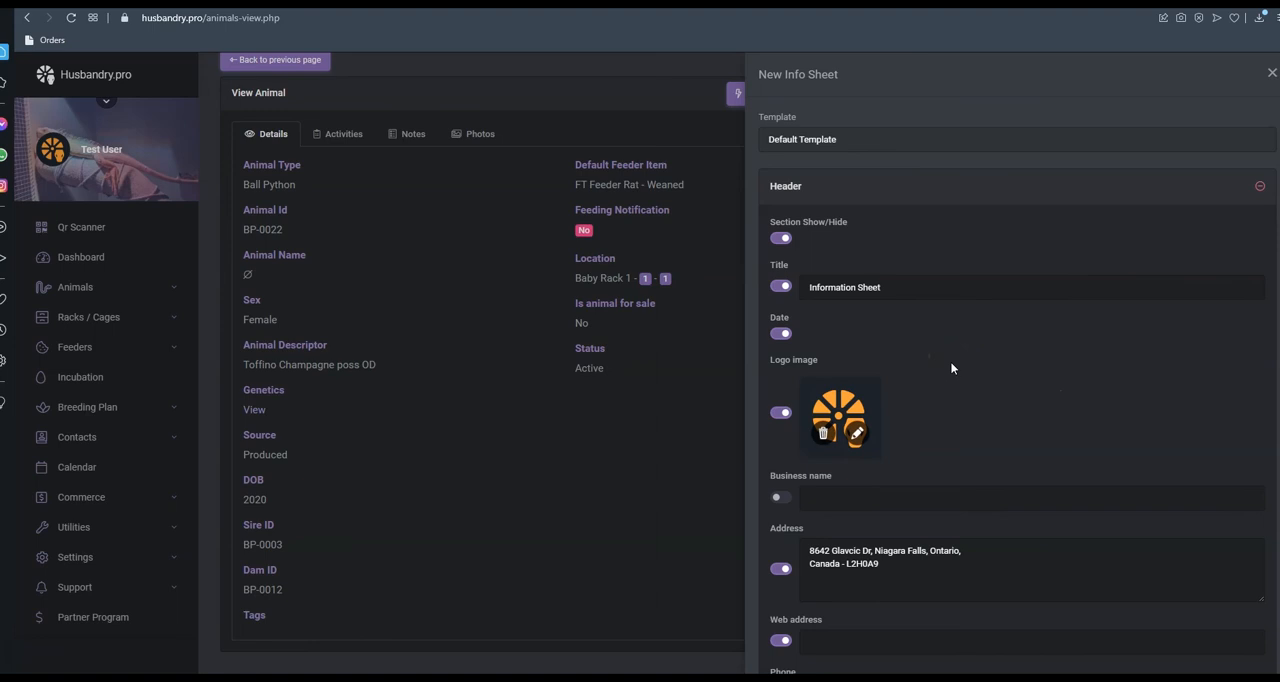
Examine the info sheet's export settings from Header through Activities, including the animal's image and the About text
scroll(951, 368, "down", 4)
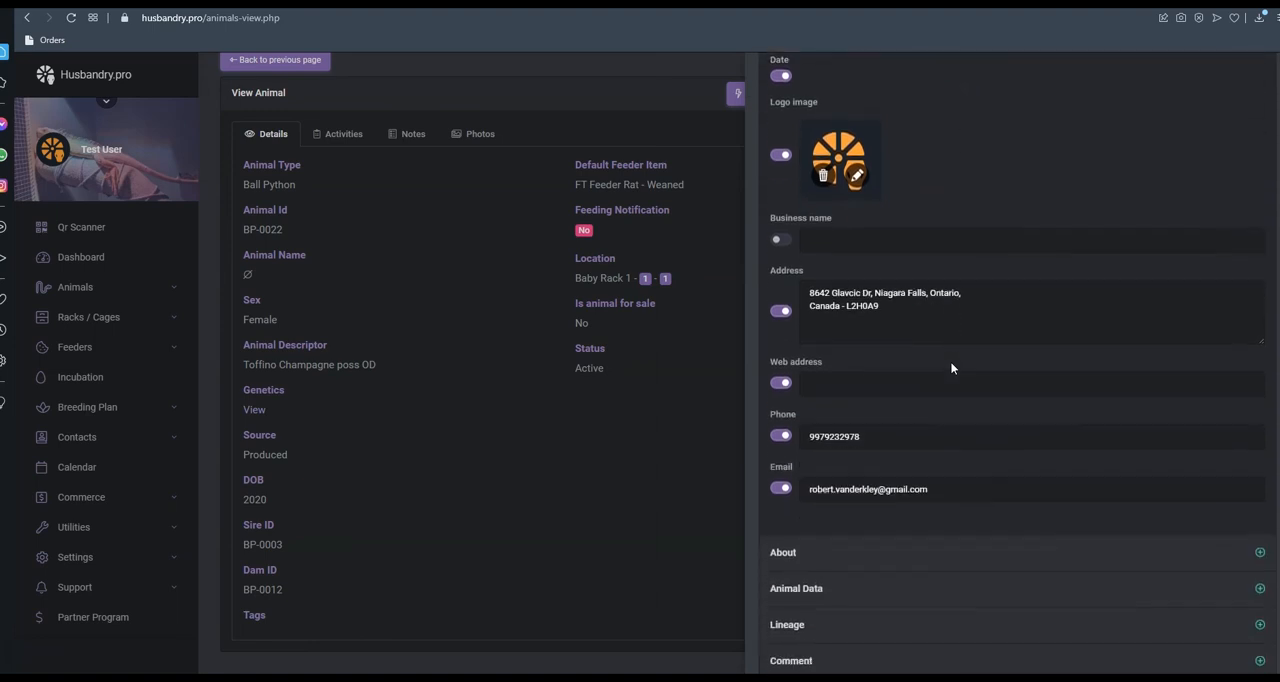
left_click(845, 468)
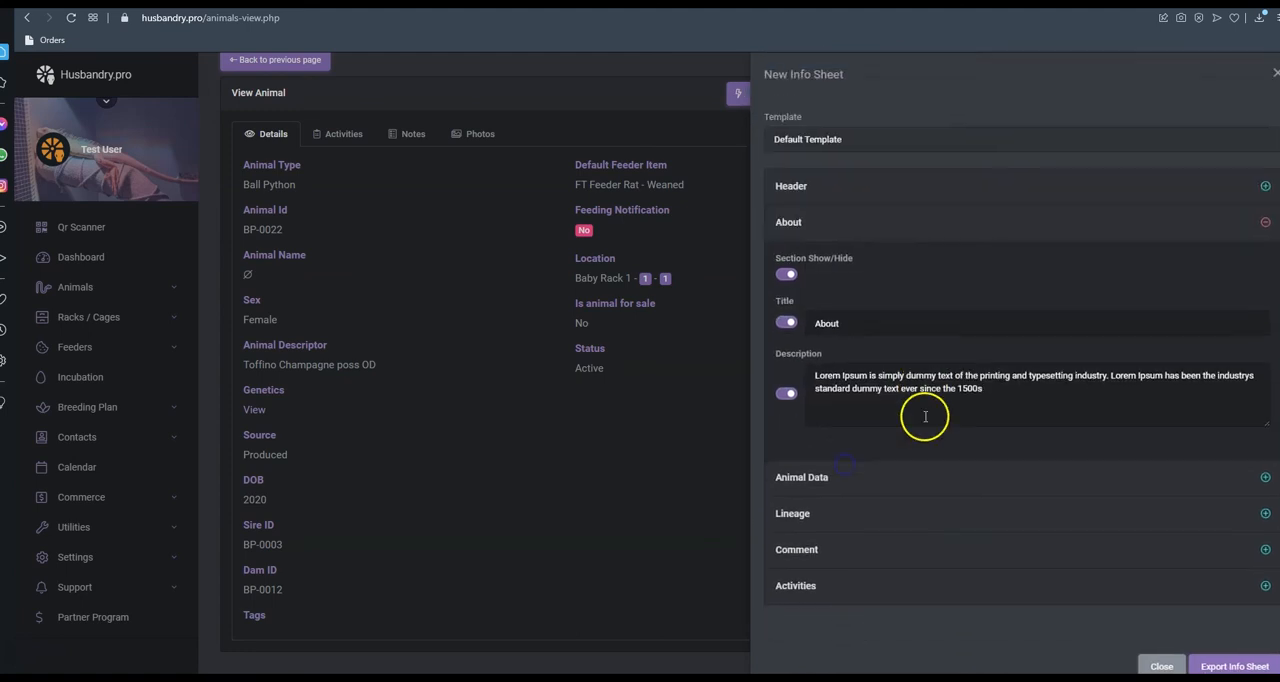
left_click(857, 477)
scroll(891, 470, "down", 3)
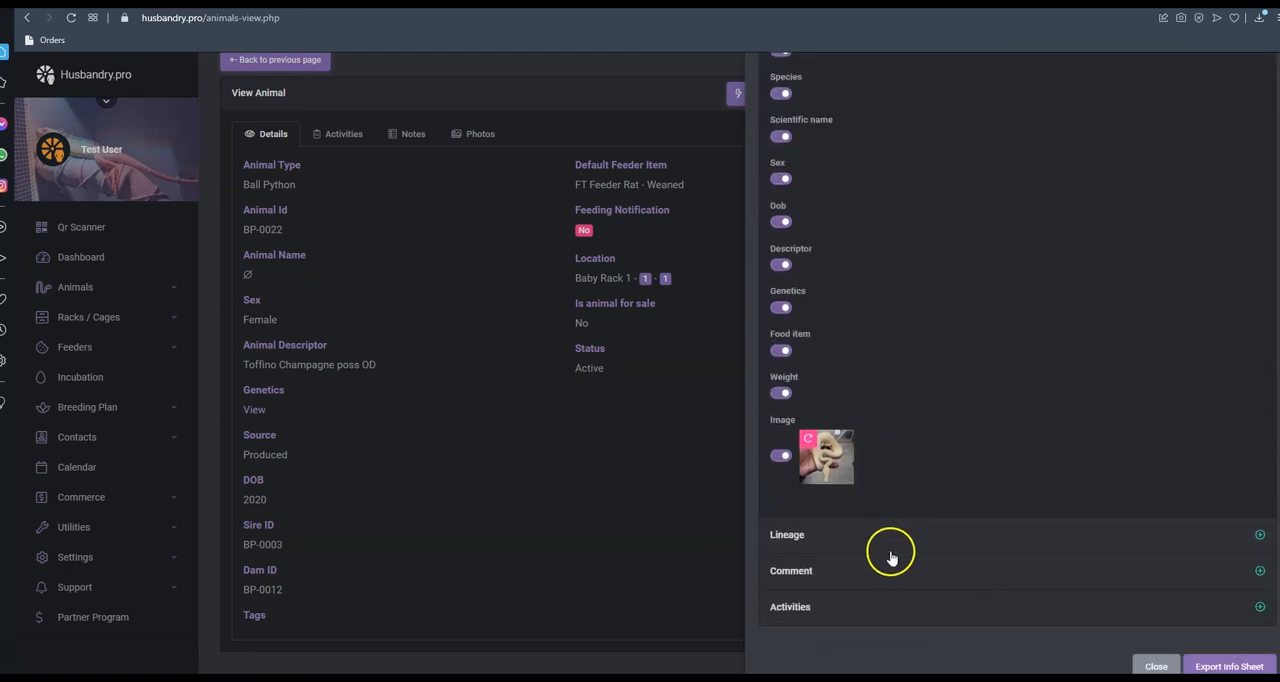
left_click(890, 545)
scroll(937, 505, "down", 5)
left_click(910, 567)
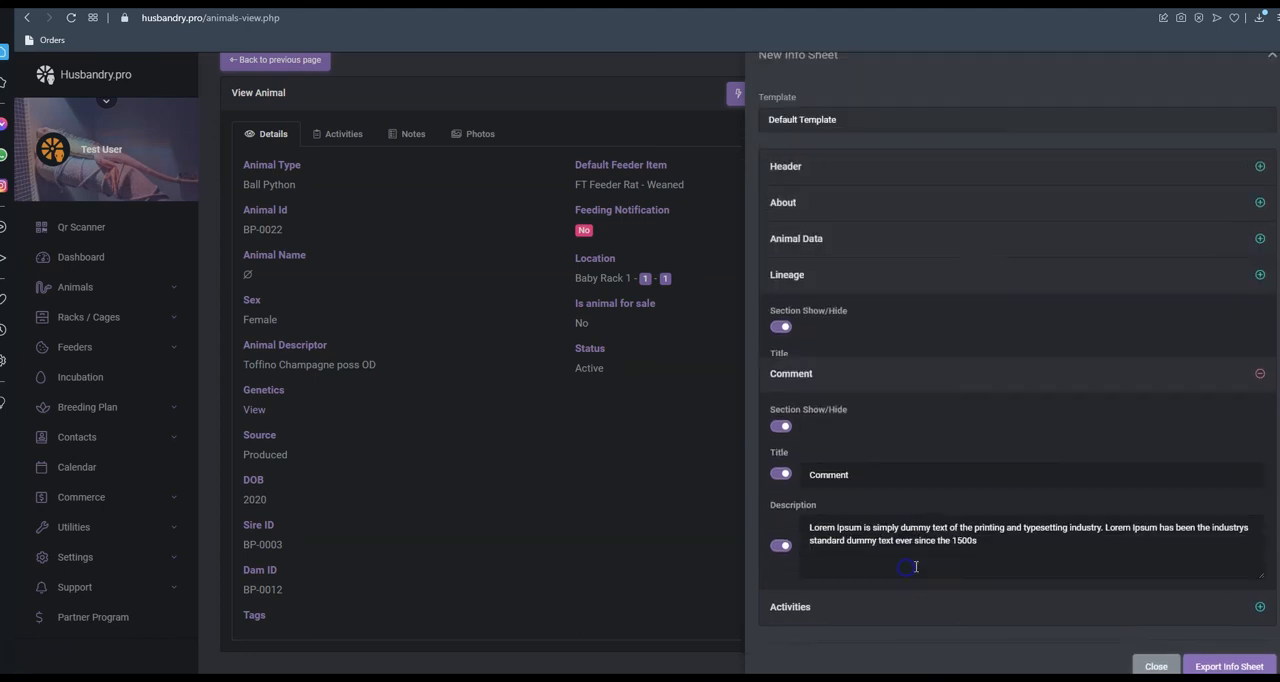
left_click(934, 588)
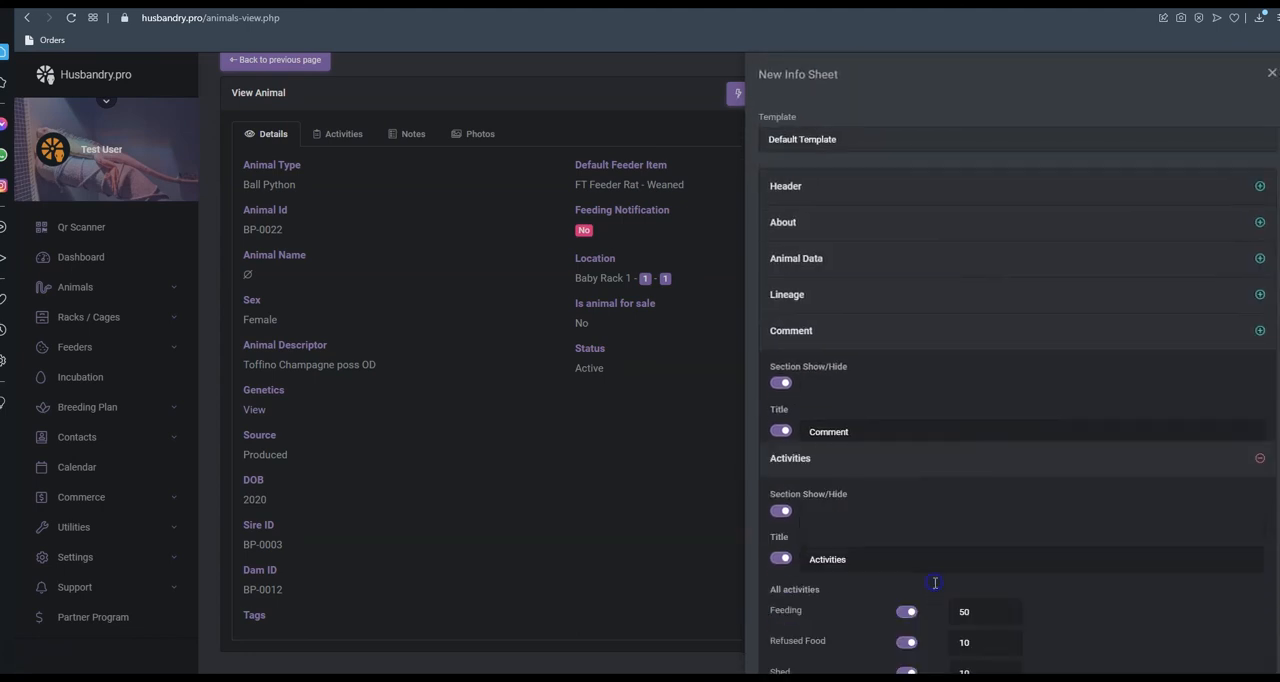
scroll(962, 515, "down", 3)
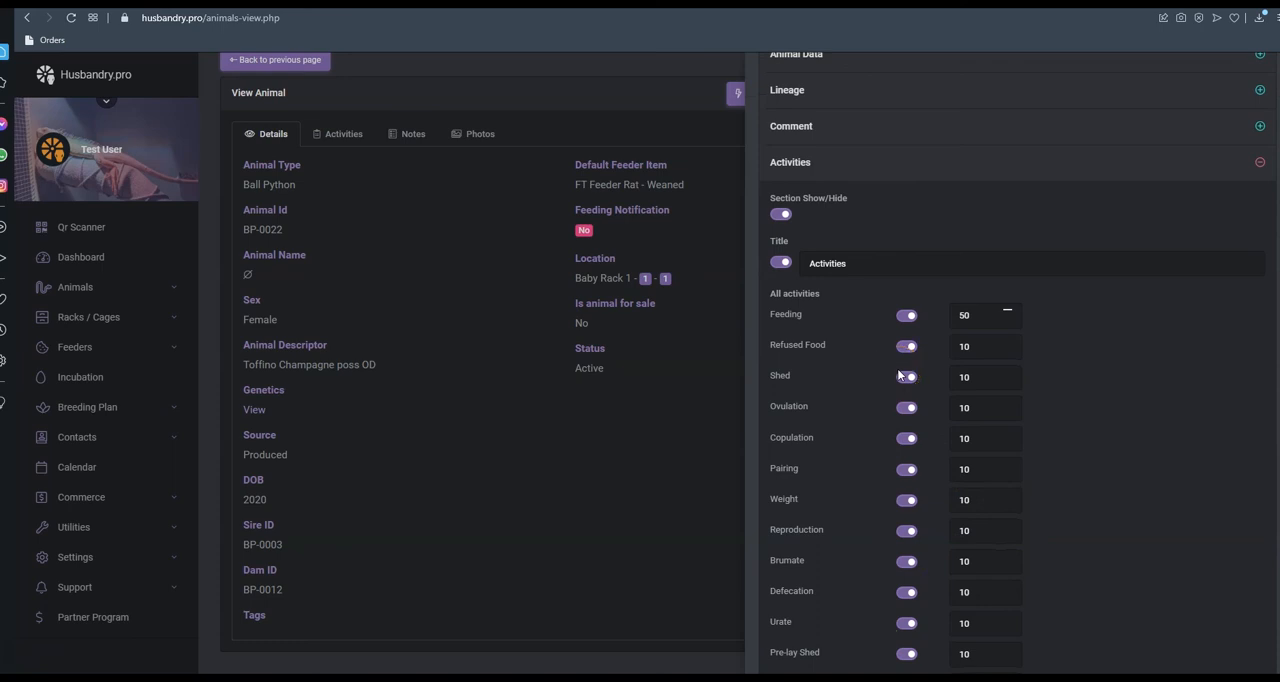
scroll(899, 376, "up", 5)
left_click(857, 222)
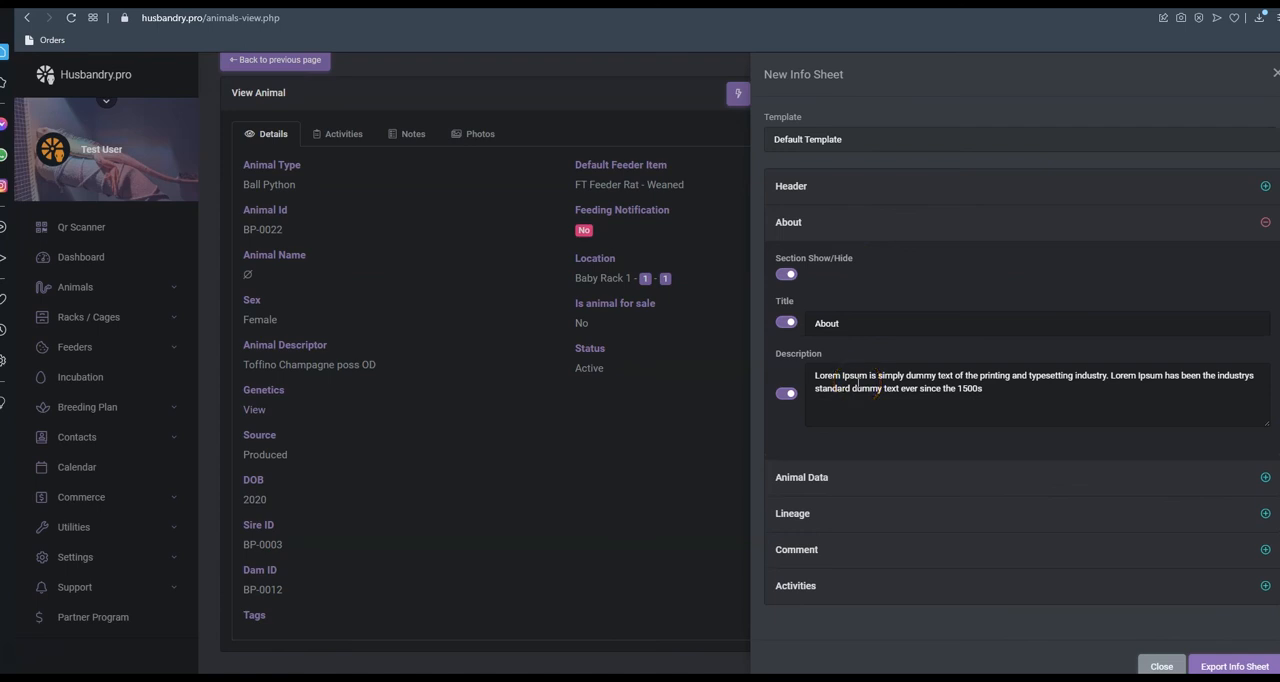
Export the animal's info sheet as a PDF and look over its first page
left_click(1232, 664)
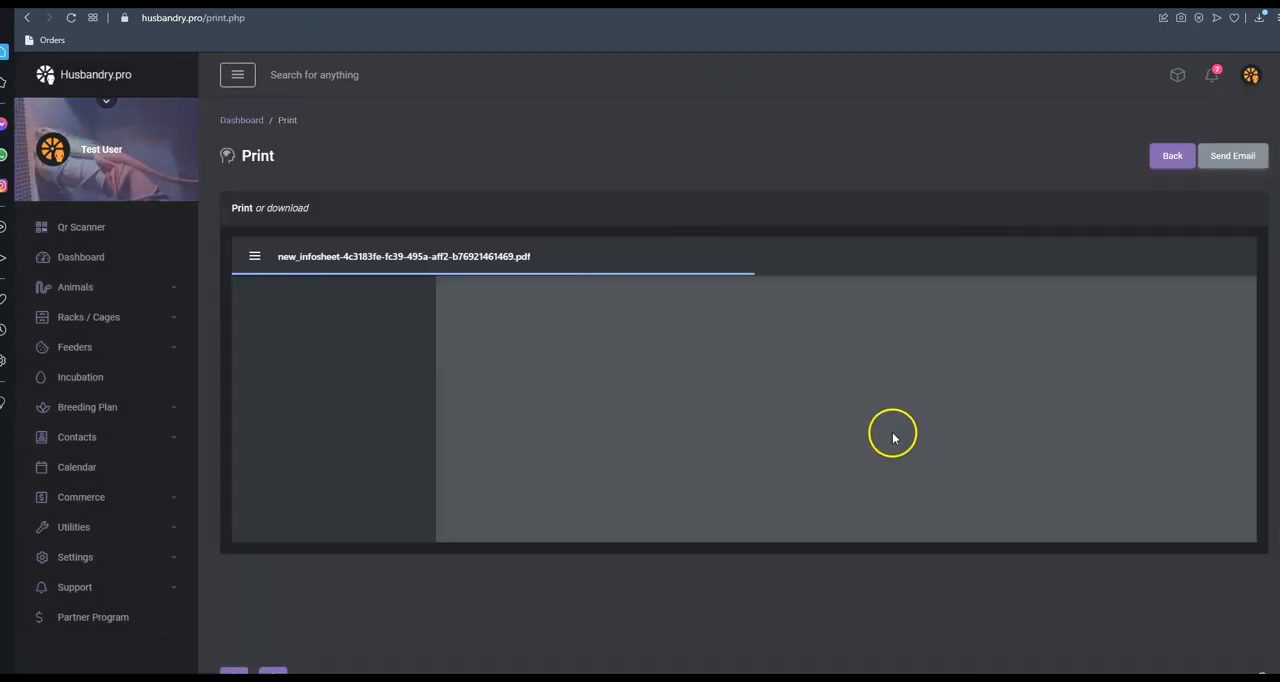
scroll(888, 340, "down", 3)
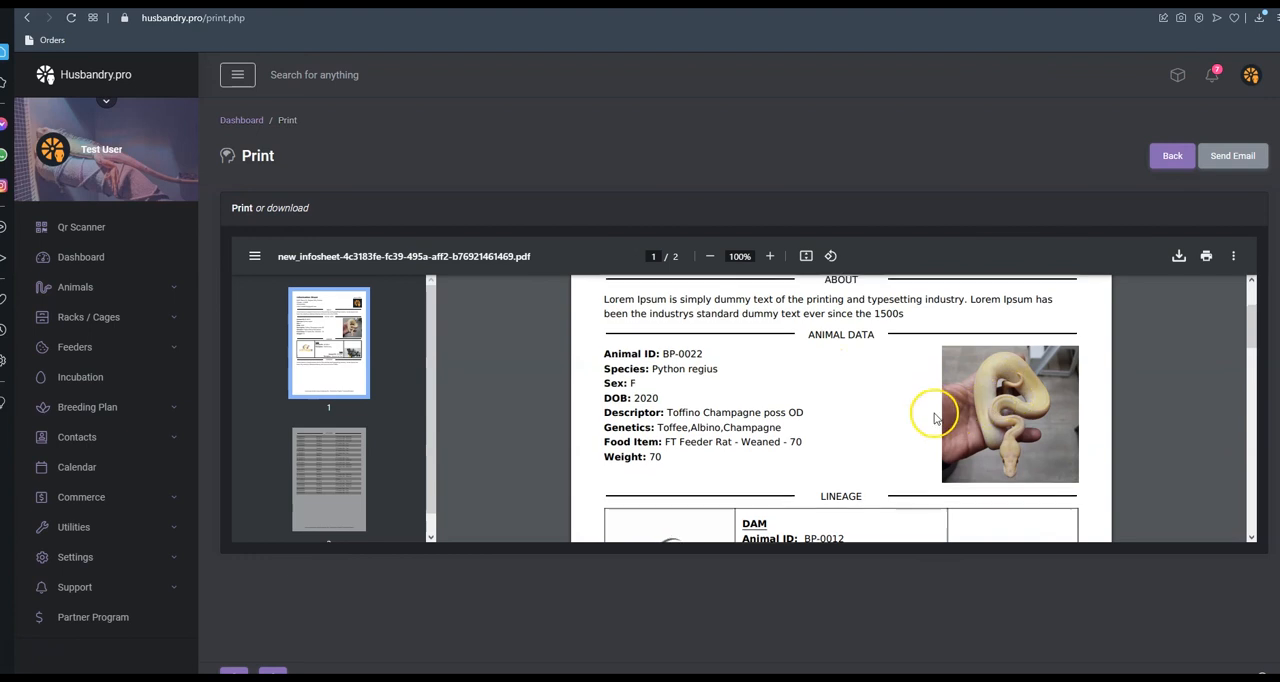
scroll(915, 410, "up", 3)
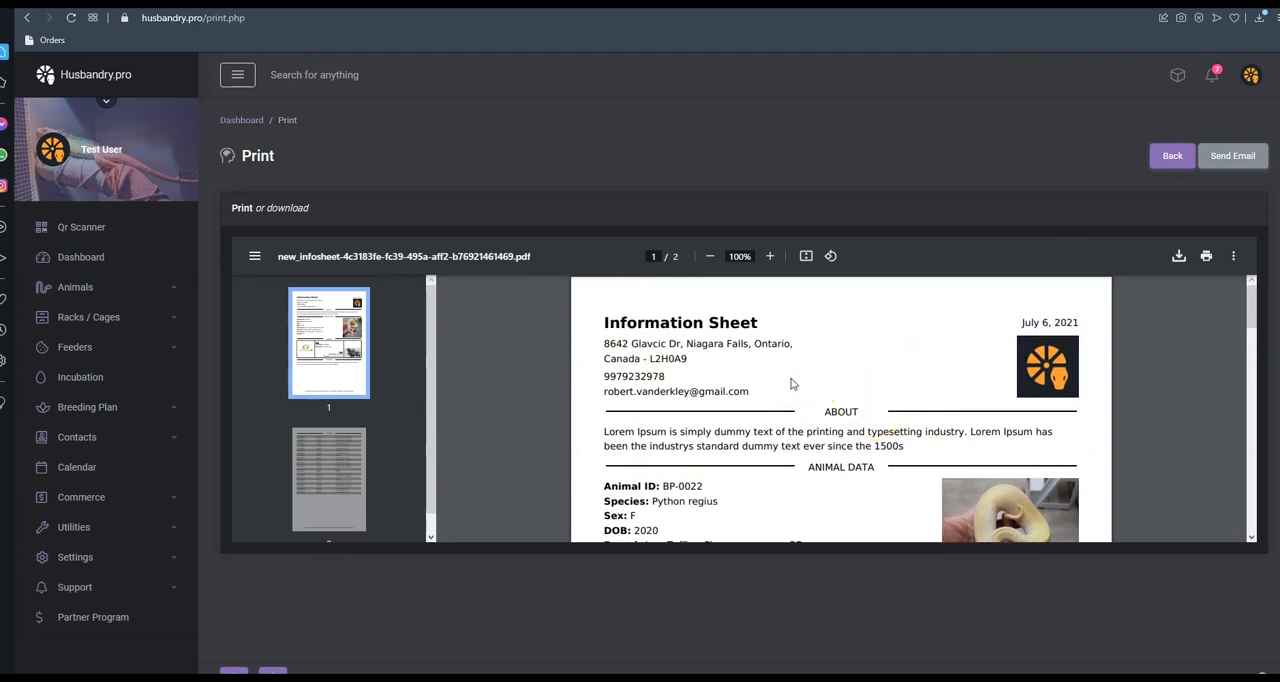
Examine the exported info sheet's animal data, lineage and the Activities table on its second page
scroll(791, 383, "down", 10)
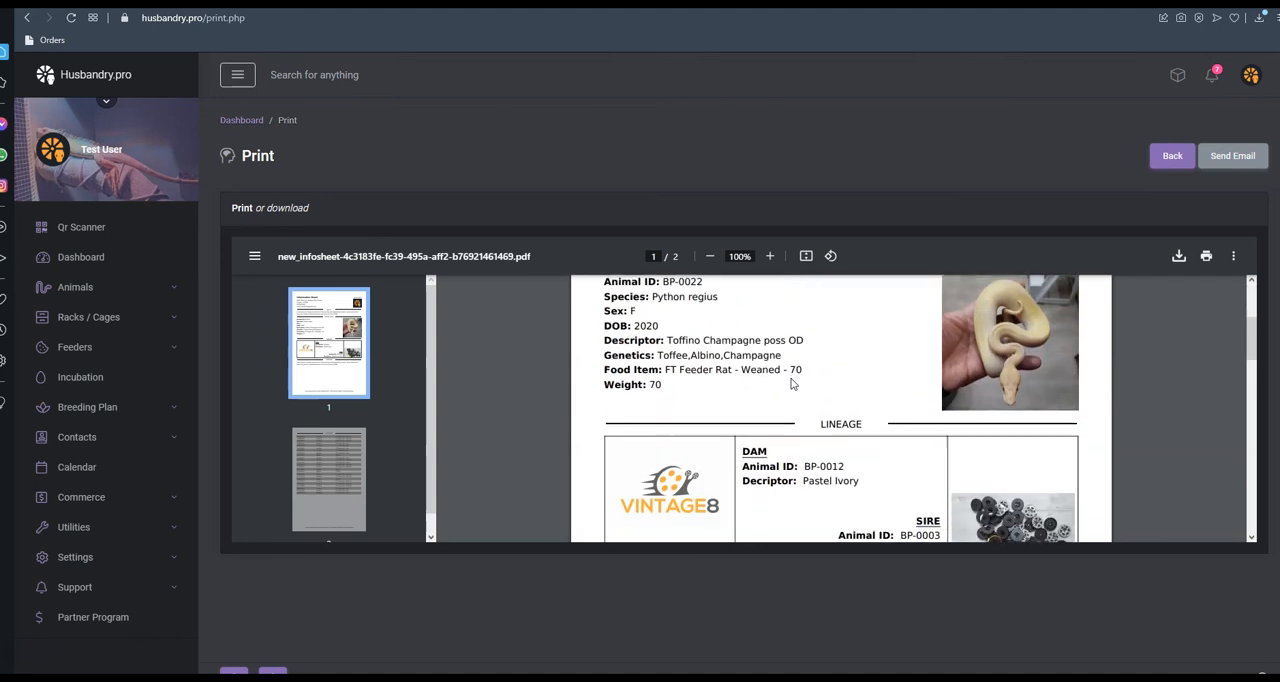
scroll(930, 363, "down", 3)
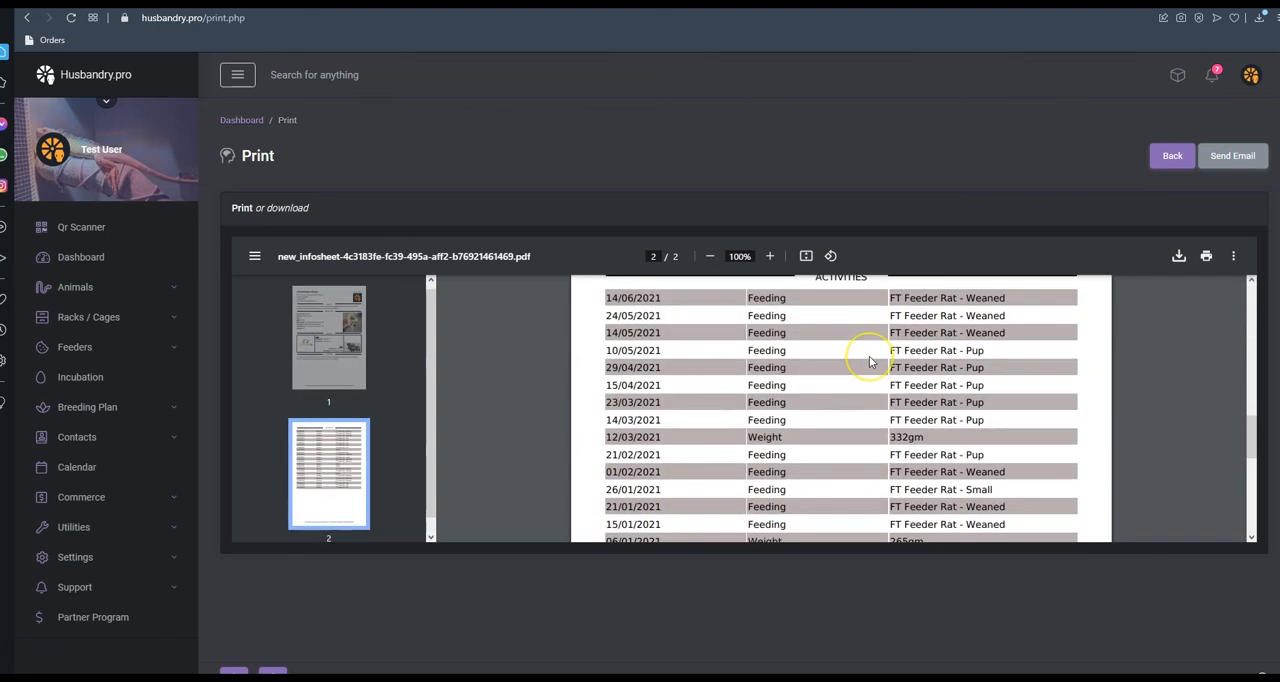
scroll(870, 362, "down", 5)
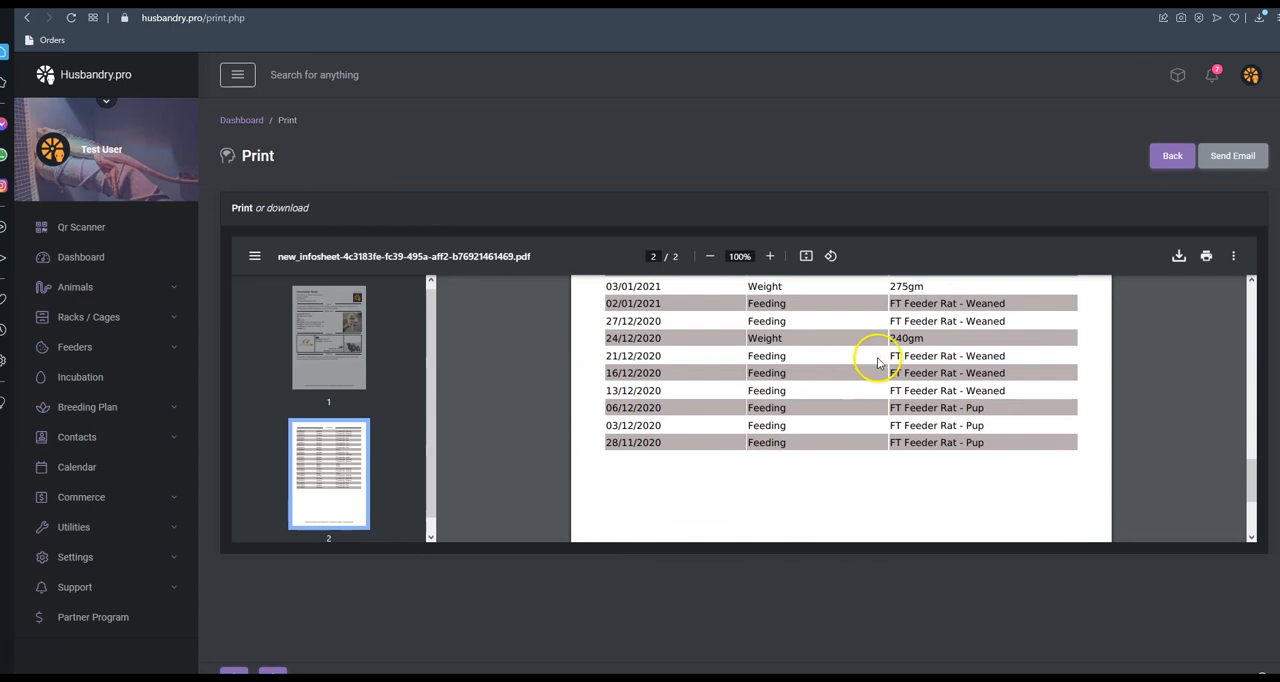
scroll(875, 362, "down", 3)
scroll(878, 363, "up", 3)
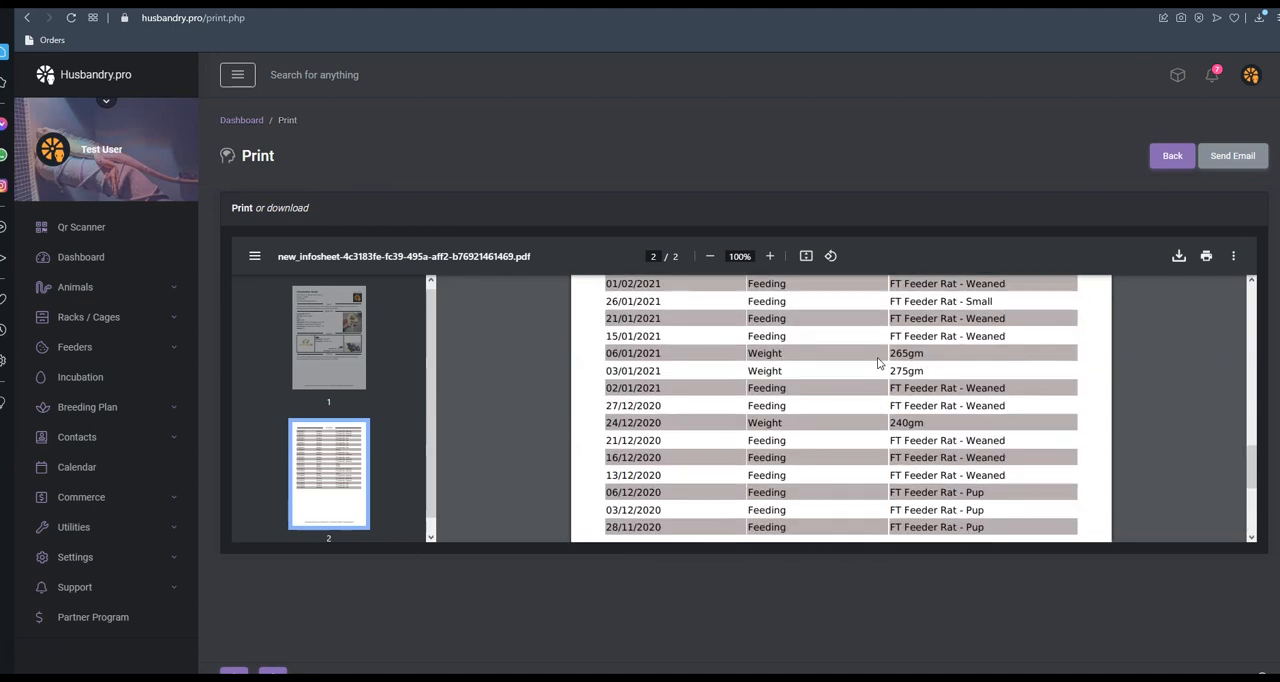
scroll(878, 363, "up", 2)
scroll(878, 363, "up", 2)
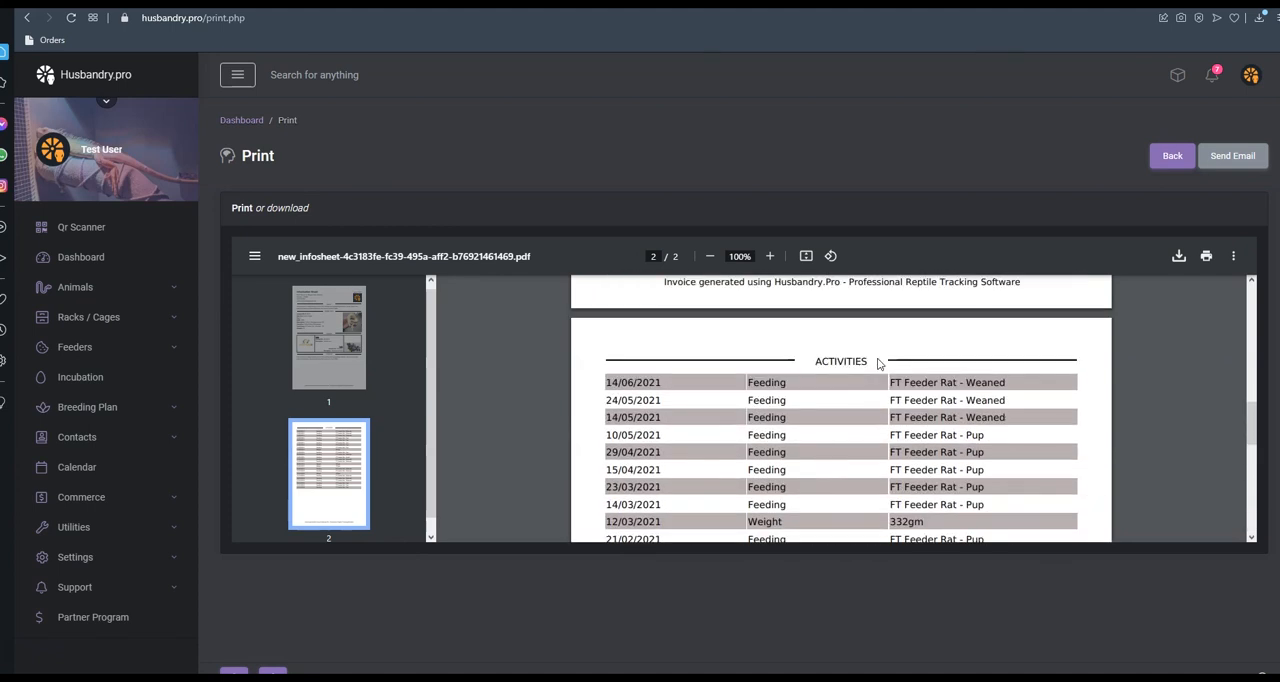
scroll(847, 382, "down", 2)
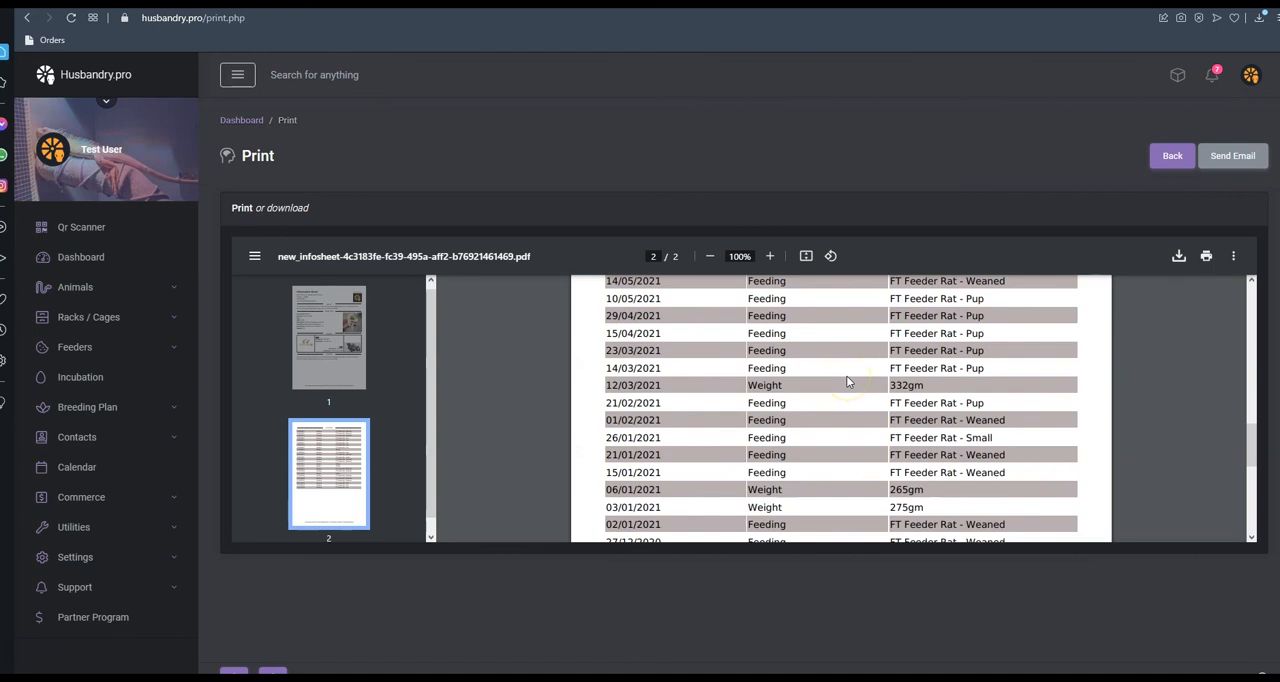
scroll(847, 382, "up", 4)
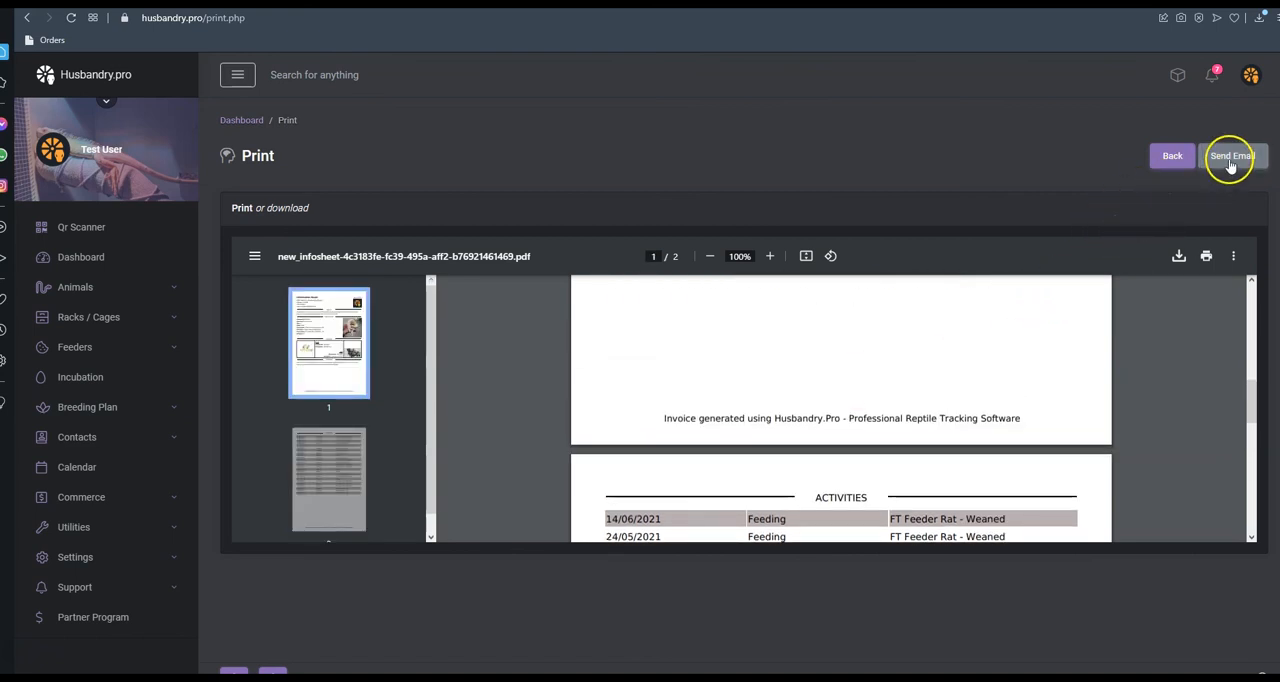
Review the recipient, subject and message fields for emailing the info sheet, and close the form without sending
left_click(1230, 158)
left_click(536, 160)
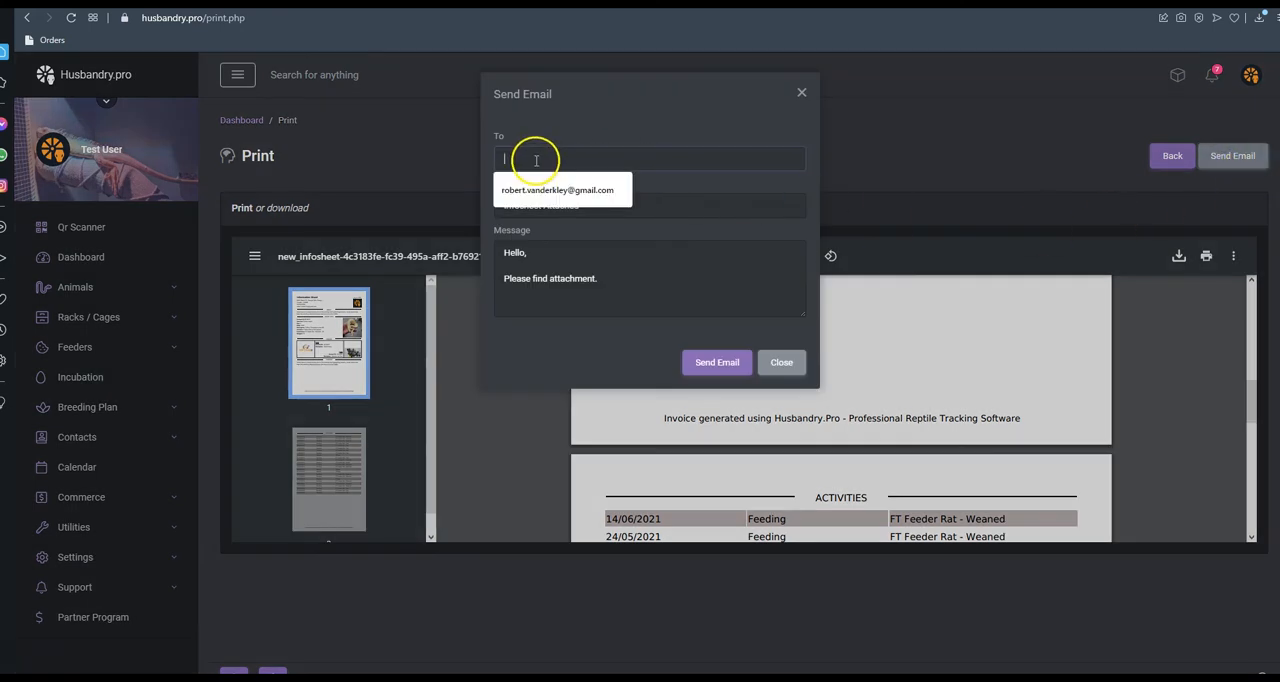
left_click(614, 278)
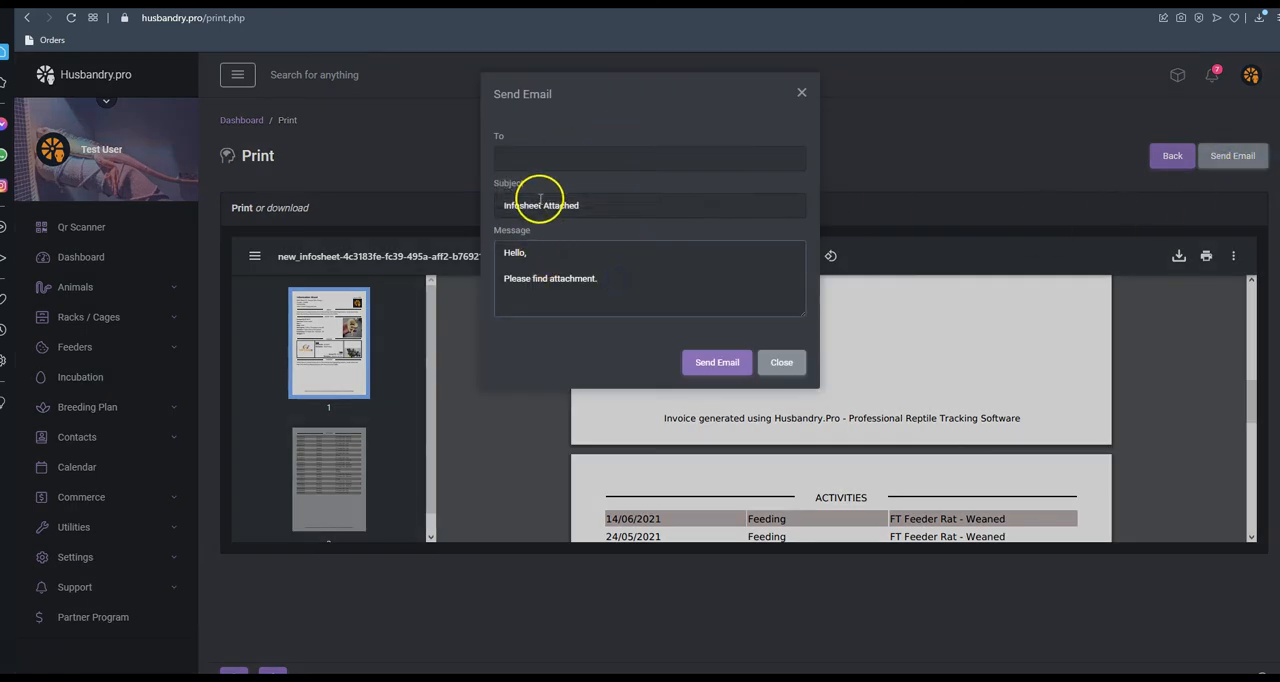
left_click(777, 362)
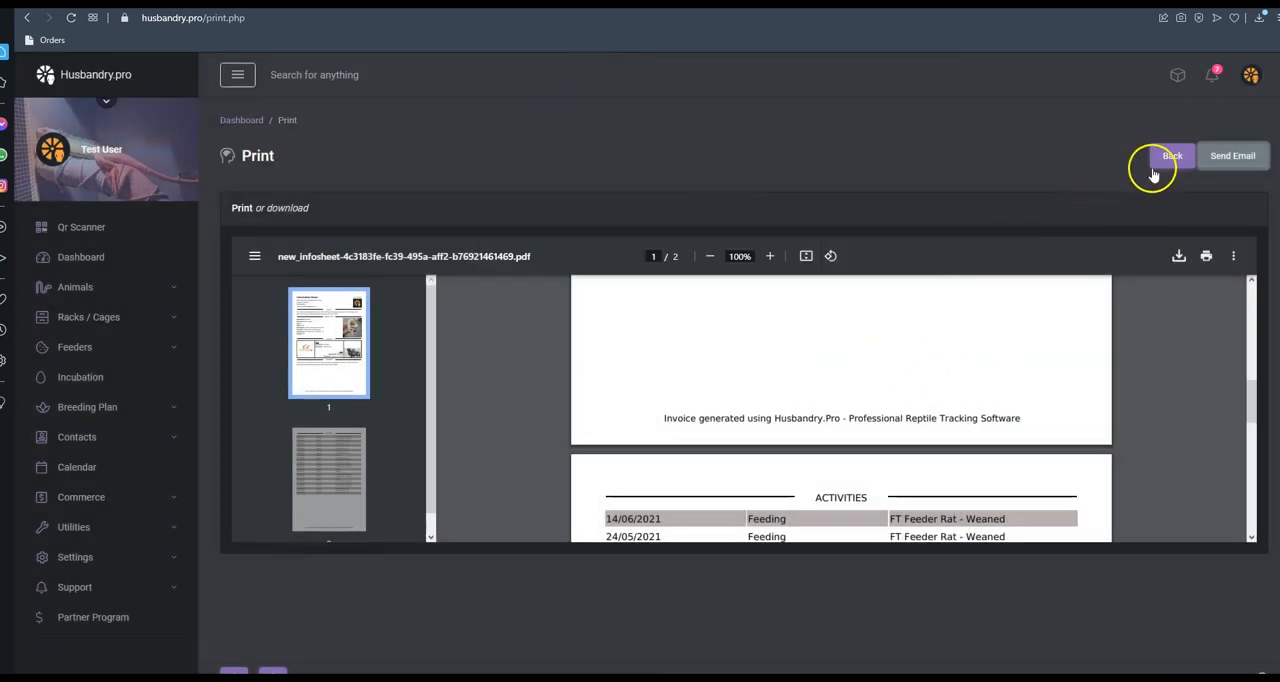